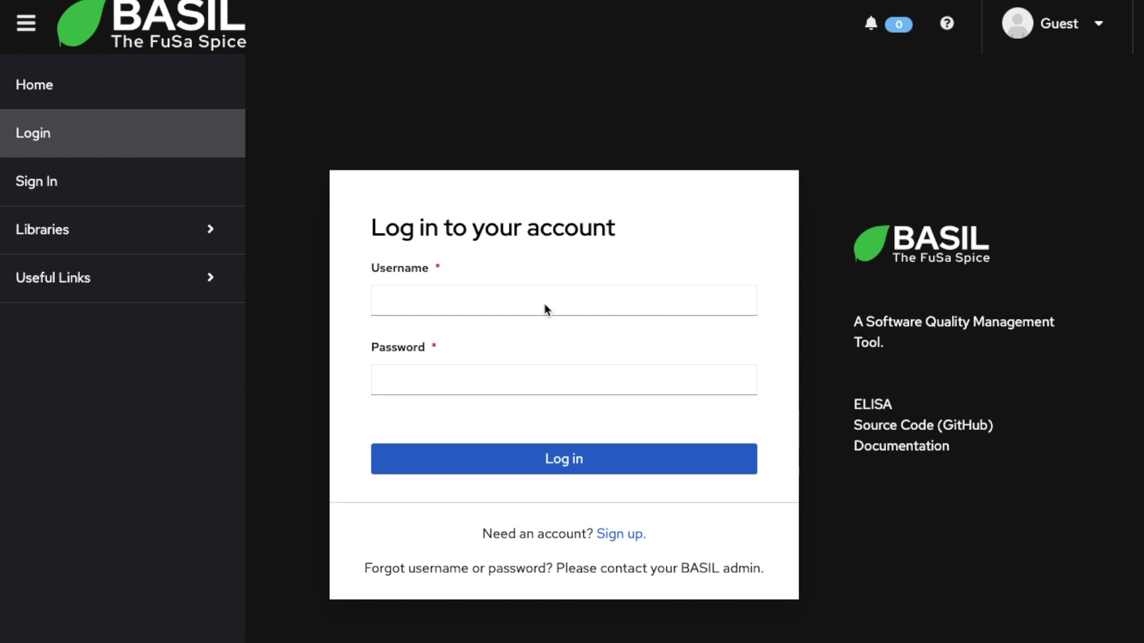
Step: Log in to BASIL with the administrator account's username and password
left_click(507, 301)
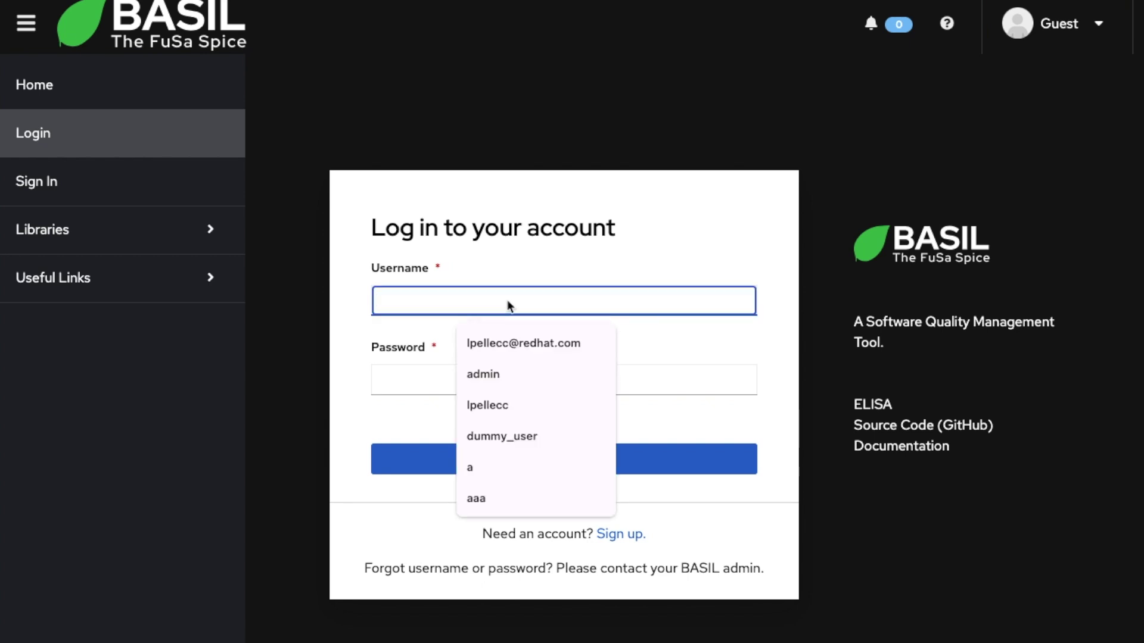
type("admin")
key("Tab")
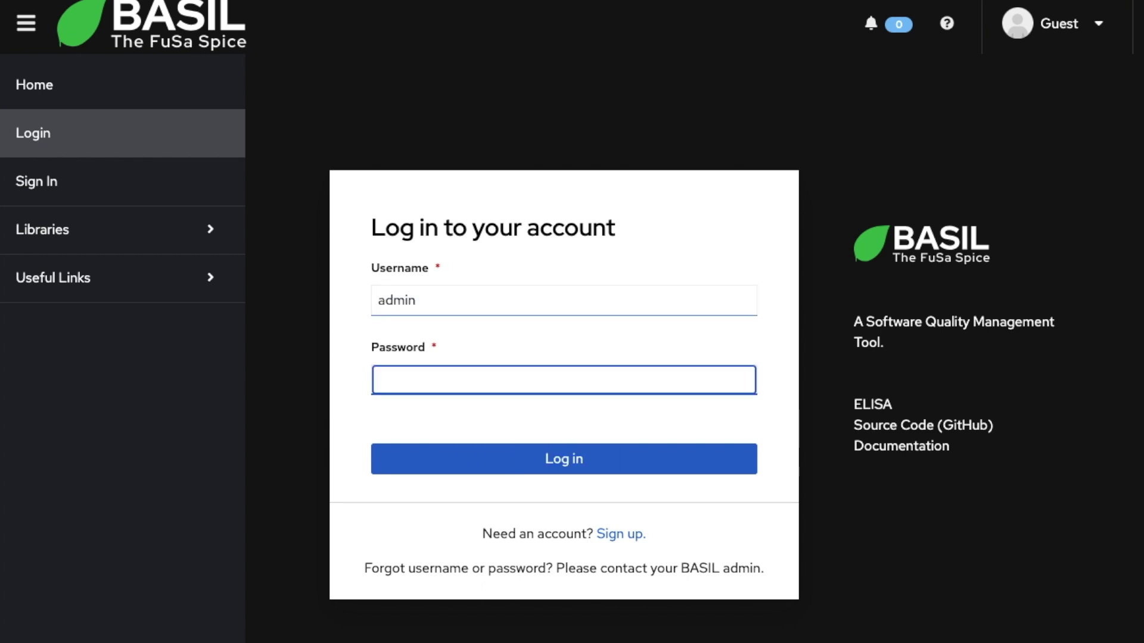
type("admin")
key("Return")
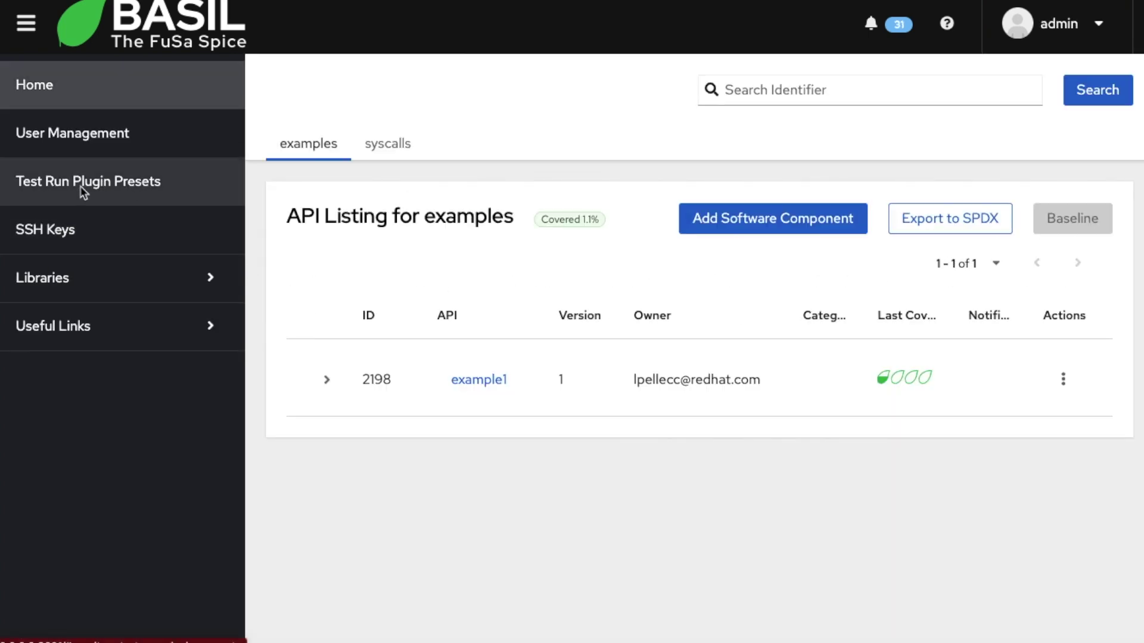
left_click(89, 188)
Step: Inspect the testing_farm public_ranch preset: x86_64 arch, Fedora-40 compose, TESTING_FARM_API_TOKEN variable
scroll(695, 273, "down", 5)
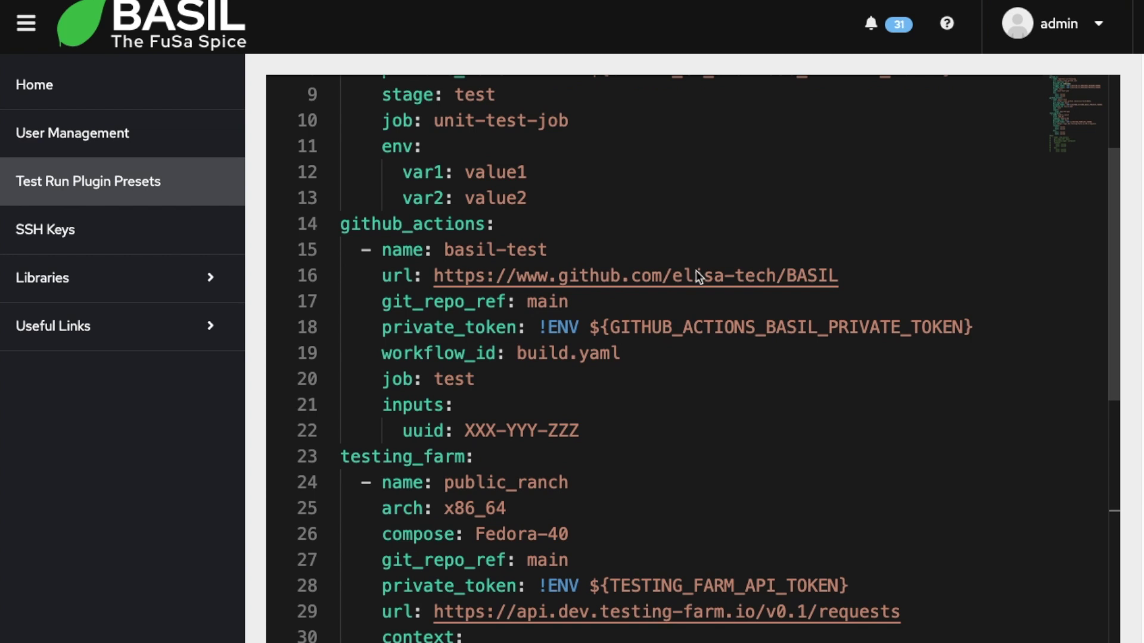
double_click(370, 224)
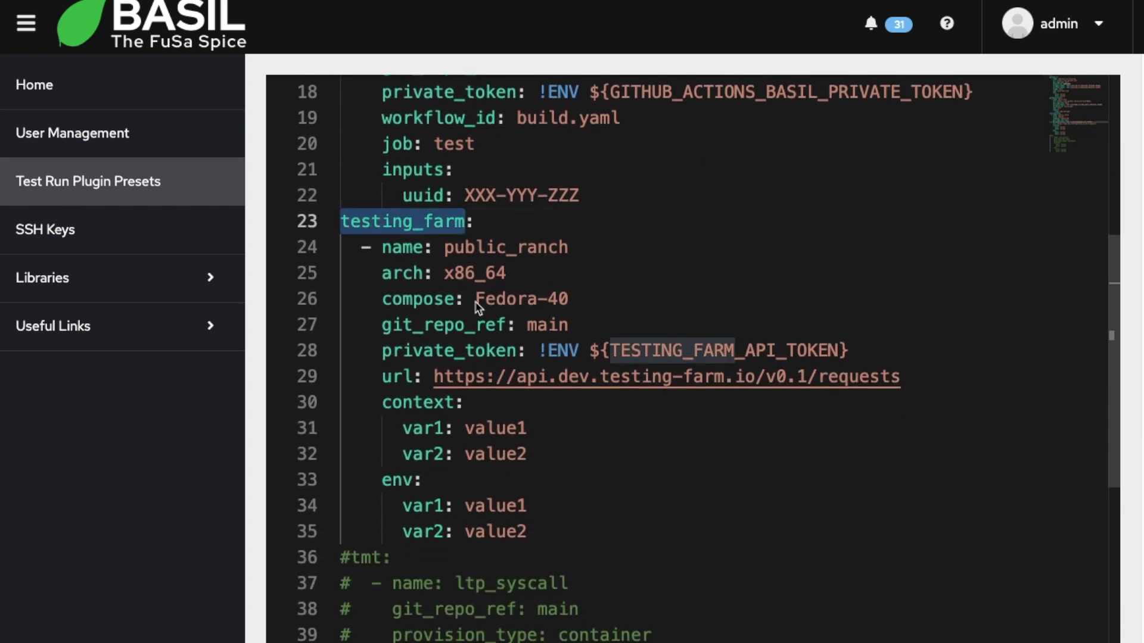
scroll(477, 307, "down", 1)
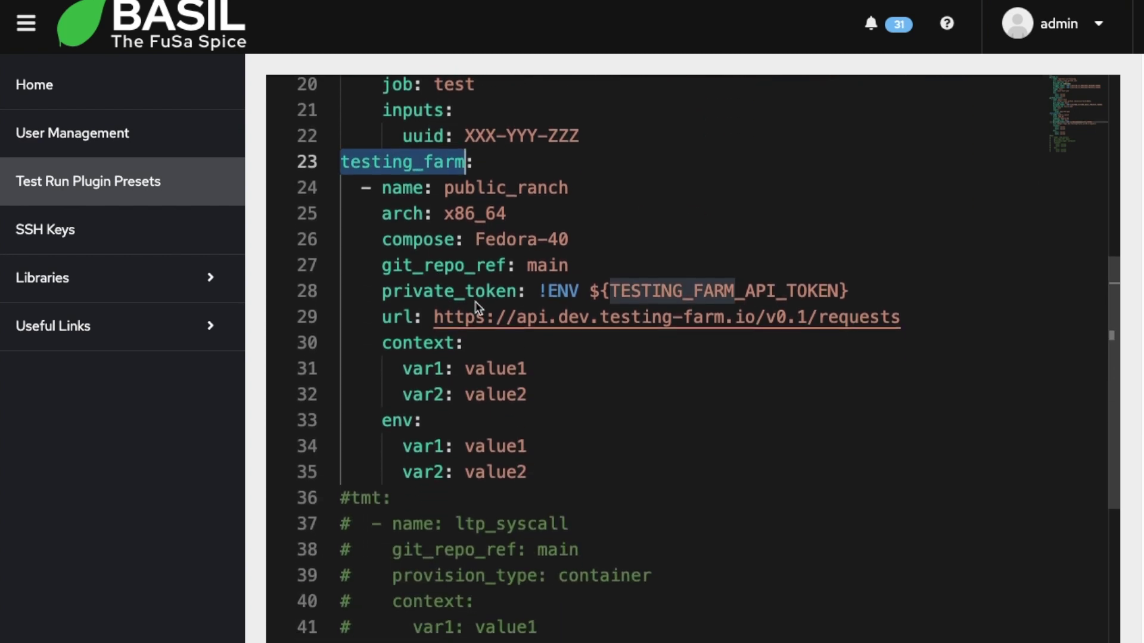
double_click(477, 190)
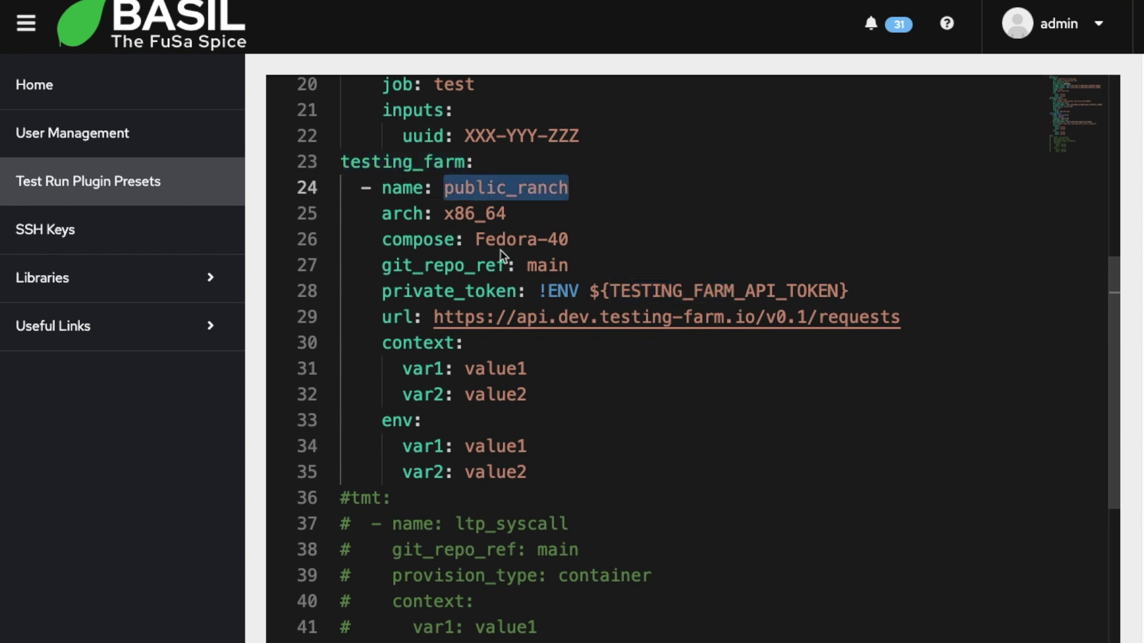
left_click_drag(475, 238, 566, 238)
left_click_drag(445, 214, 509, 216)
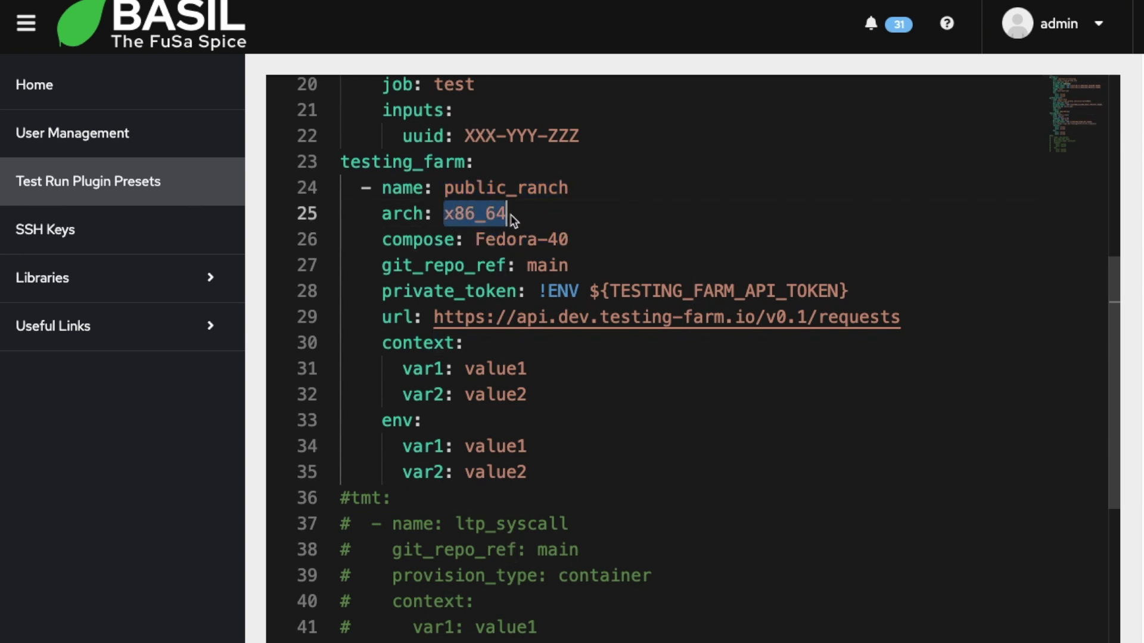
double_click(673, 292)
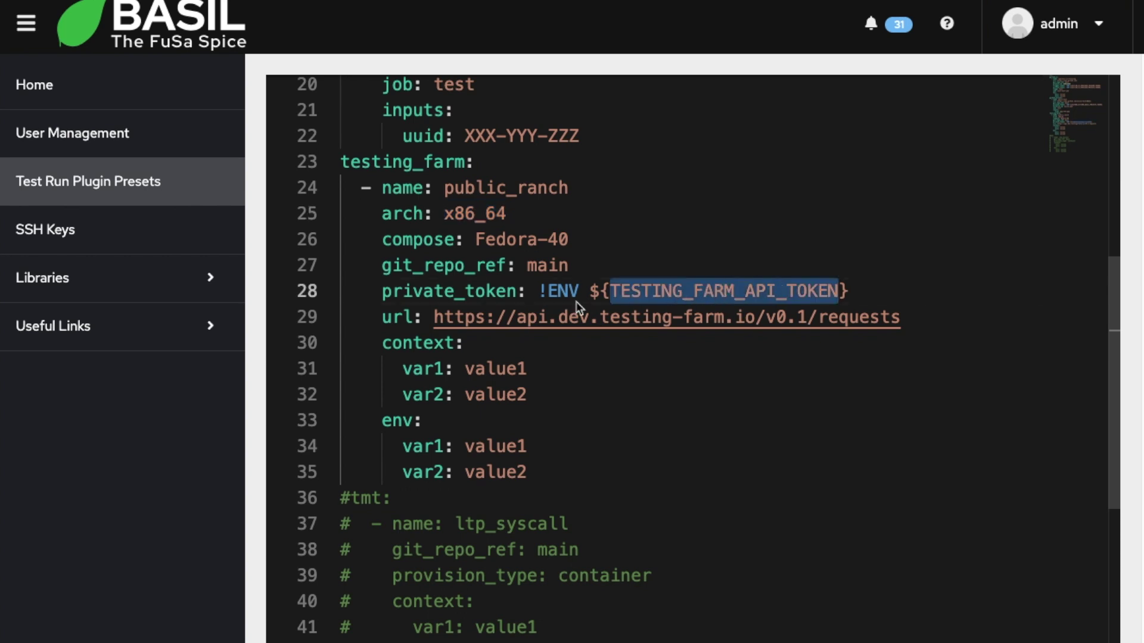
Step: Inspect the preset's Testing Farm requests URL and its context and env keys
left_click(433, 320)
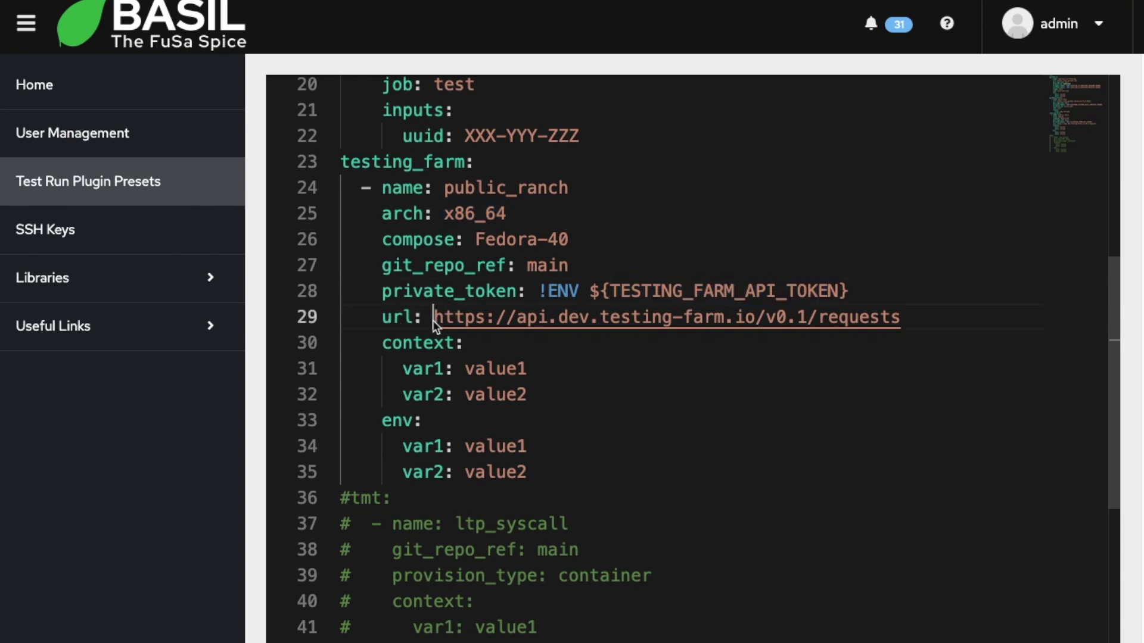
key("shift+End")
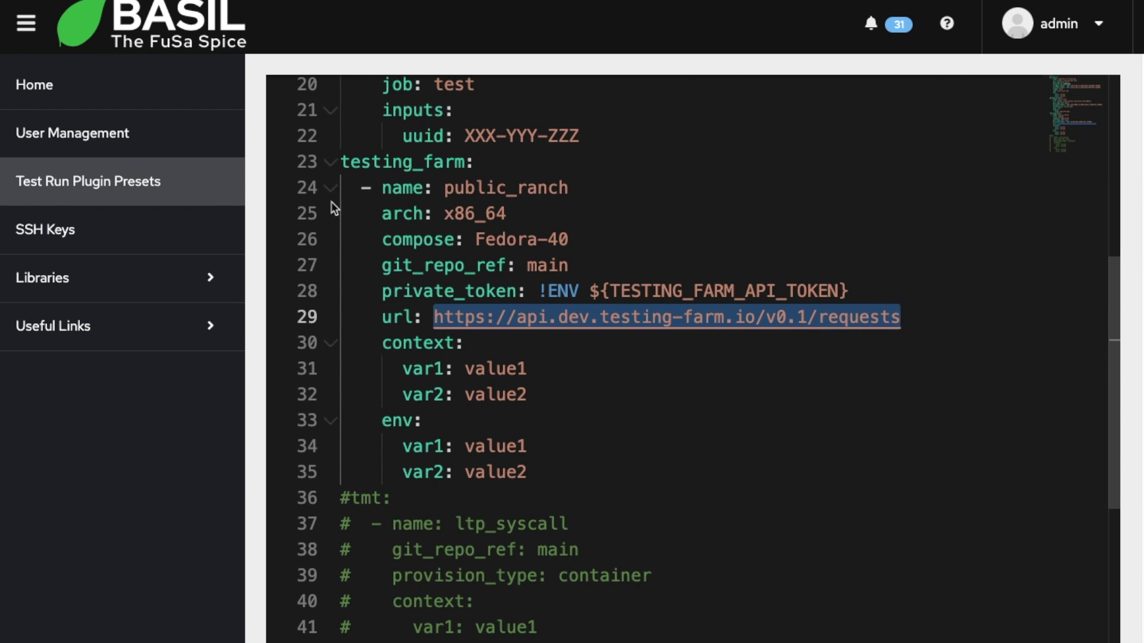
double_click(386, 345)
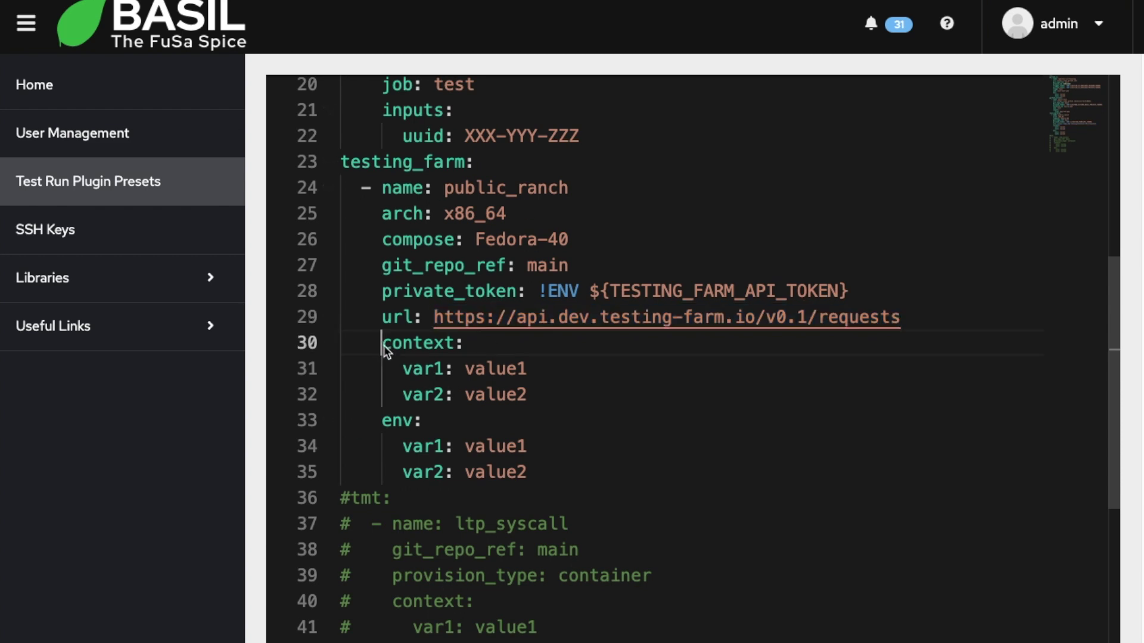
double_click(396, 421)
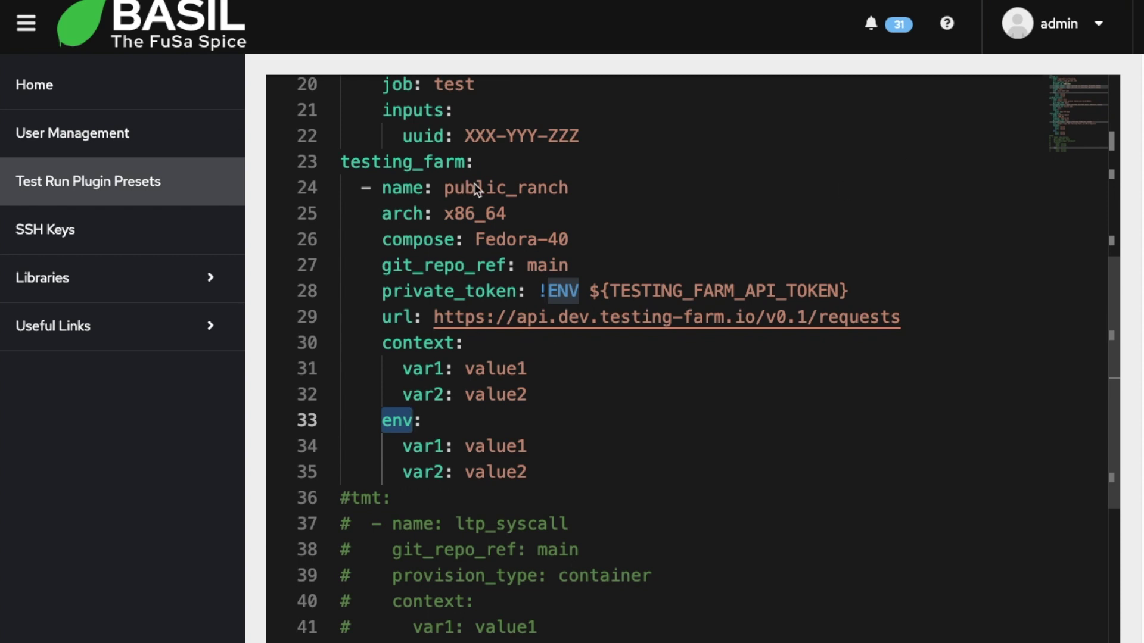
double_click(494, 189)
double_click(376, 167)
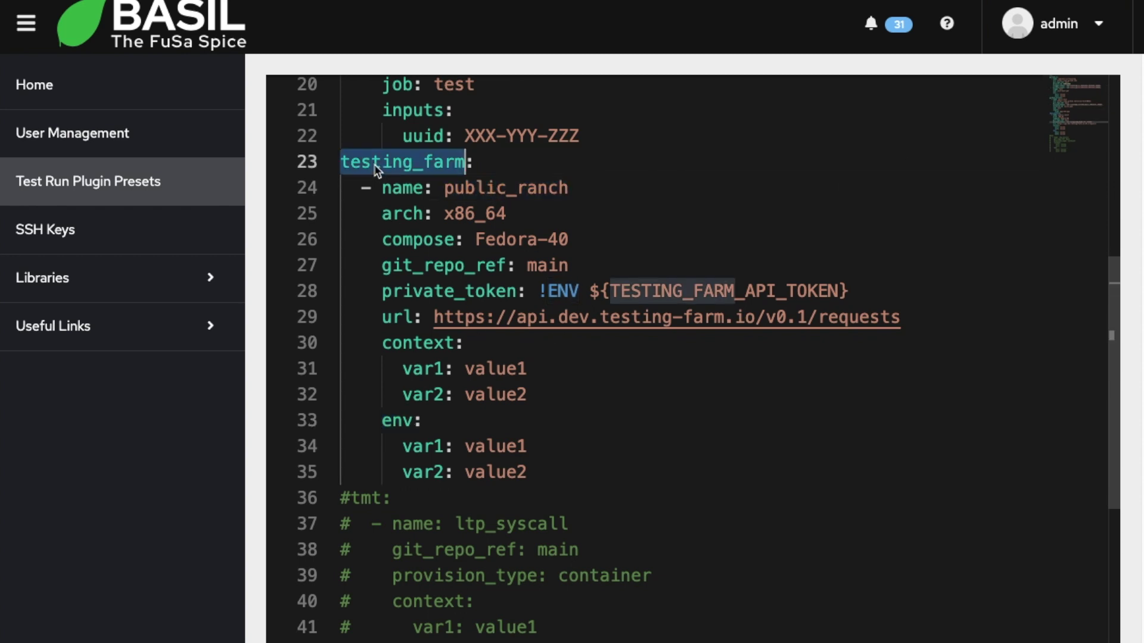
left_click(1098, 25)
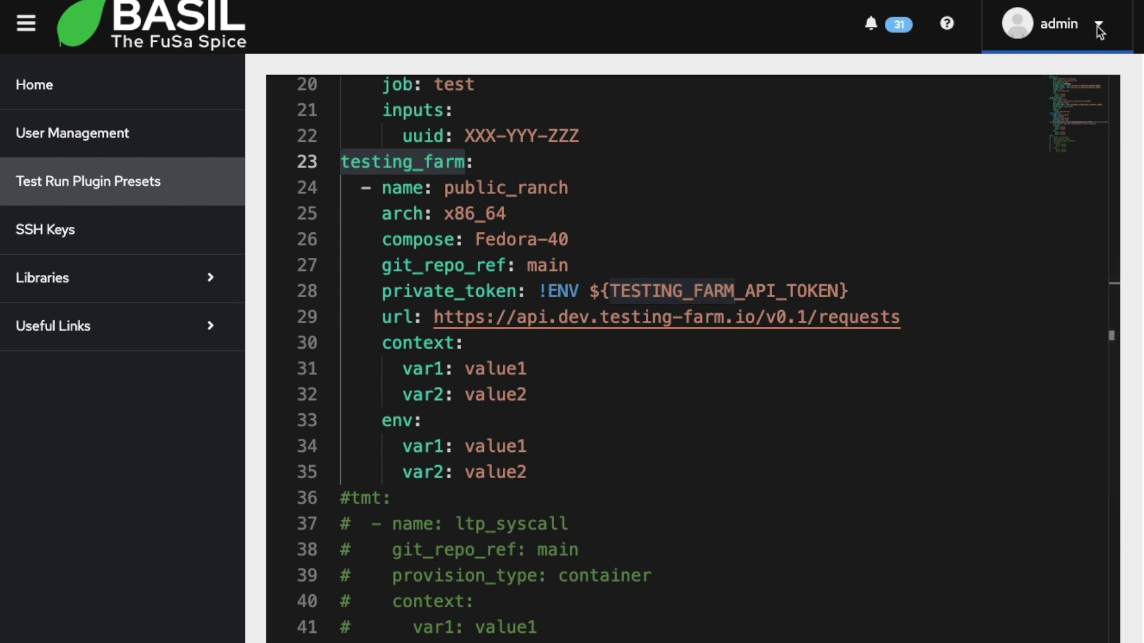
Step: Log out of admin and sign in with the regular user's credentials
left_click(995, 215)
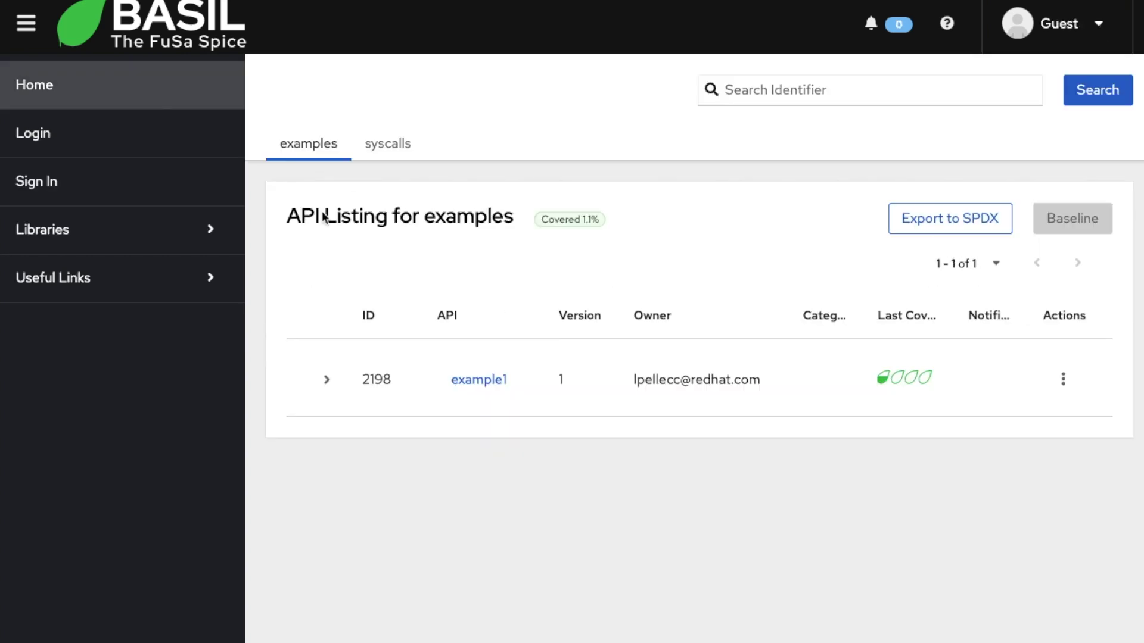
left_click(40, 140)
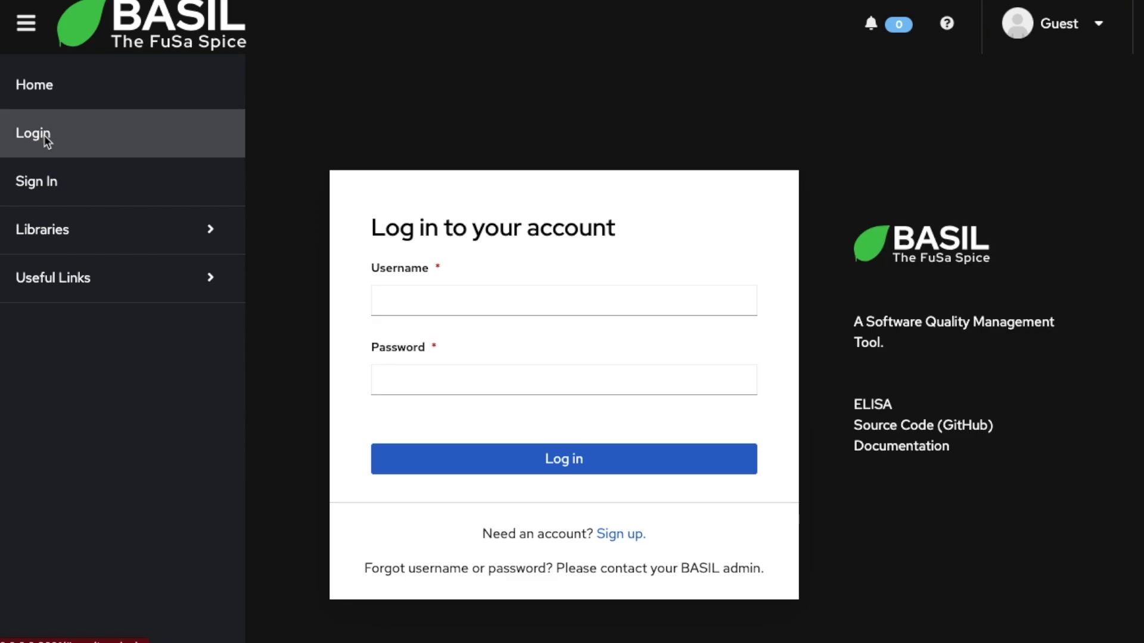
left_click(377, 295)
left_click(474, 303)
left_click(502, 337)
left_click(506, 379)
type("••")
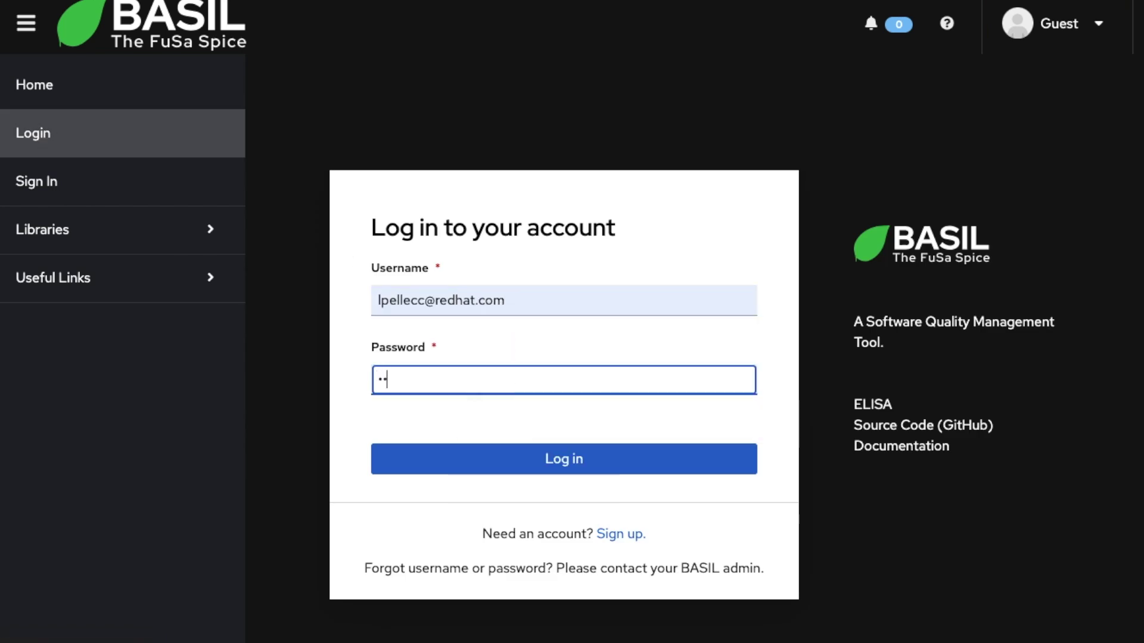
type("•")
left_click(563, 458)
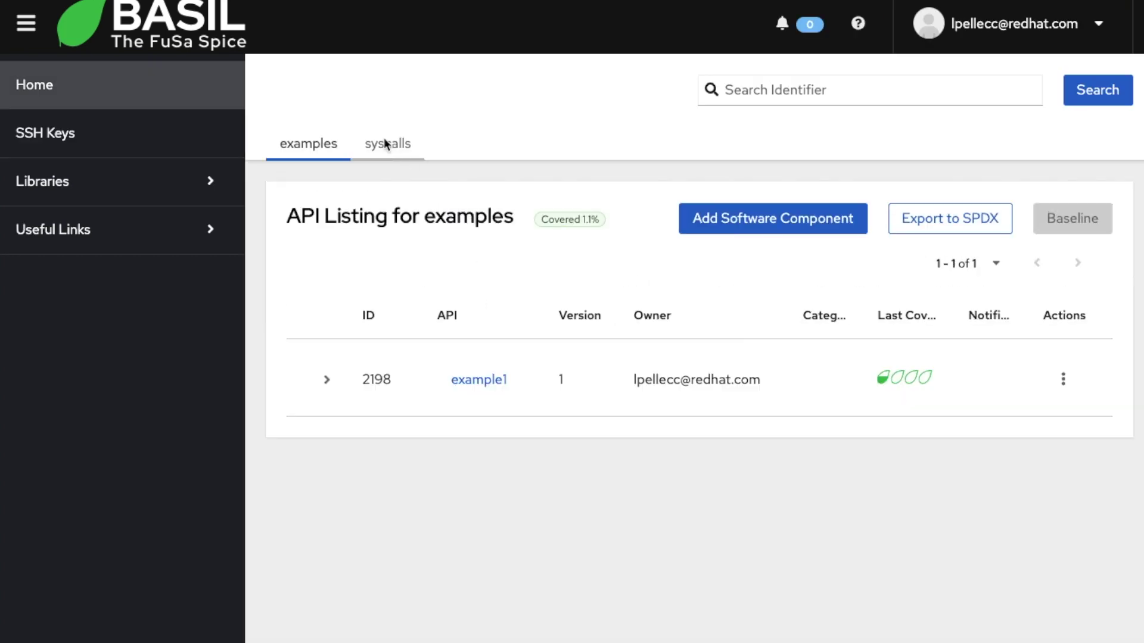
Step: Filter the syscalls API listing by 'chmod'
left_click(386, 143)
left_click(898, 88)
type("chmod")
left_click(1065, 94)
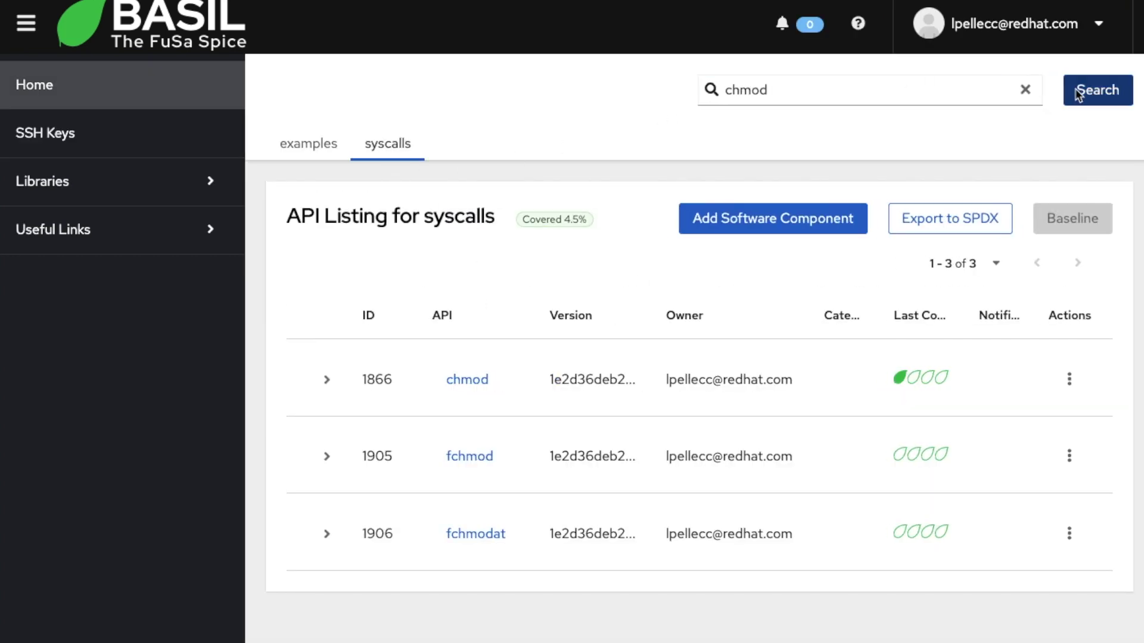
Step: Open the chmod API mapping, scroll to Test Case 1215 (chmod01.c) and open its edit form
left_click(468, 378)
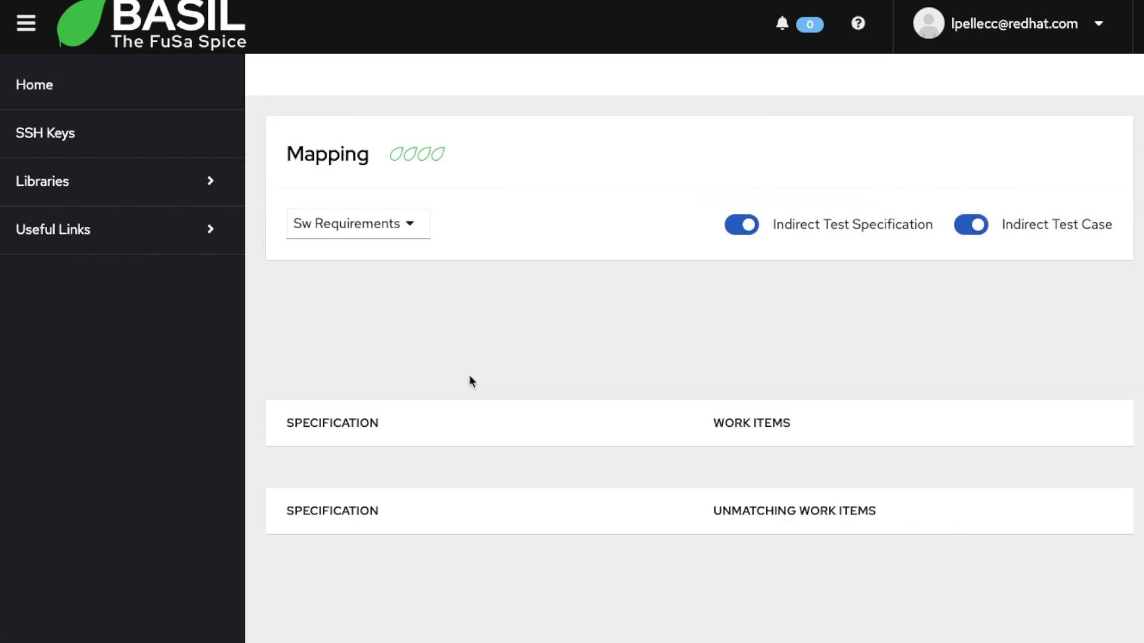
scroll(887, 394, "down", 15)
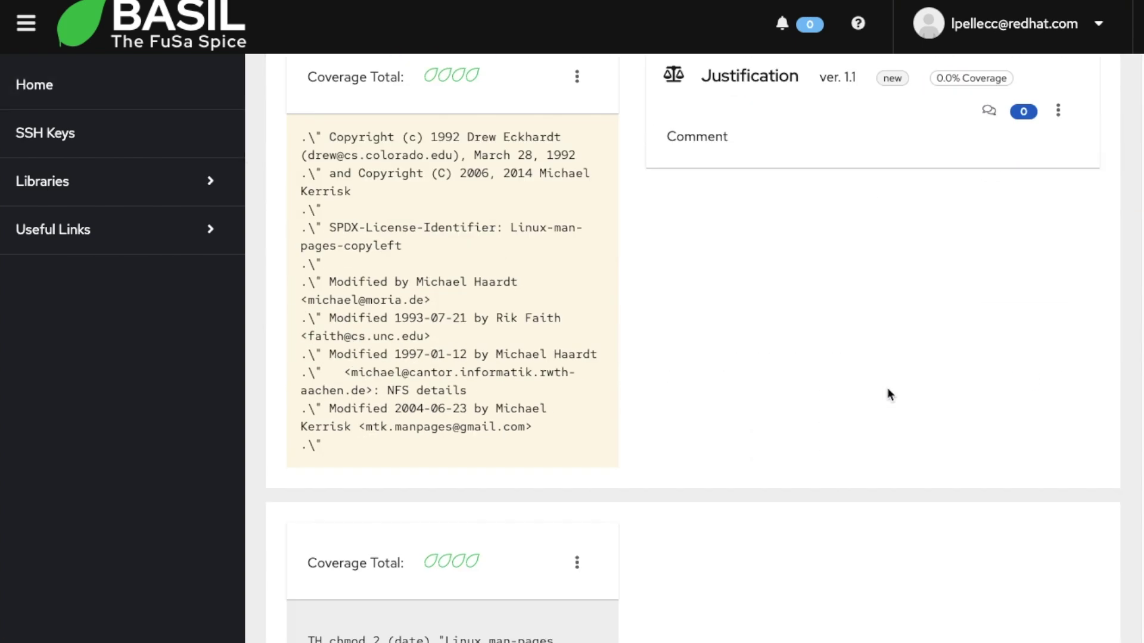
scroll(889, 394, "down", 15)
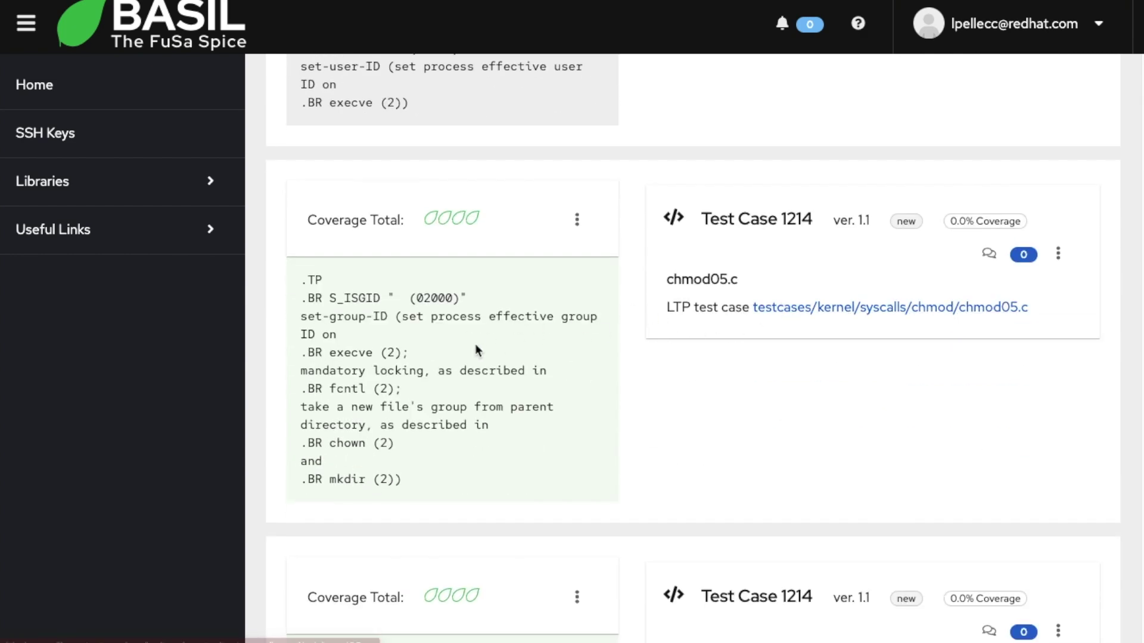
scroll(633, 355, "down", 5)
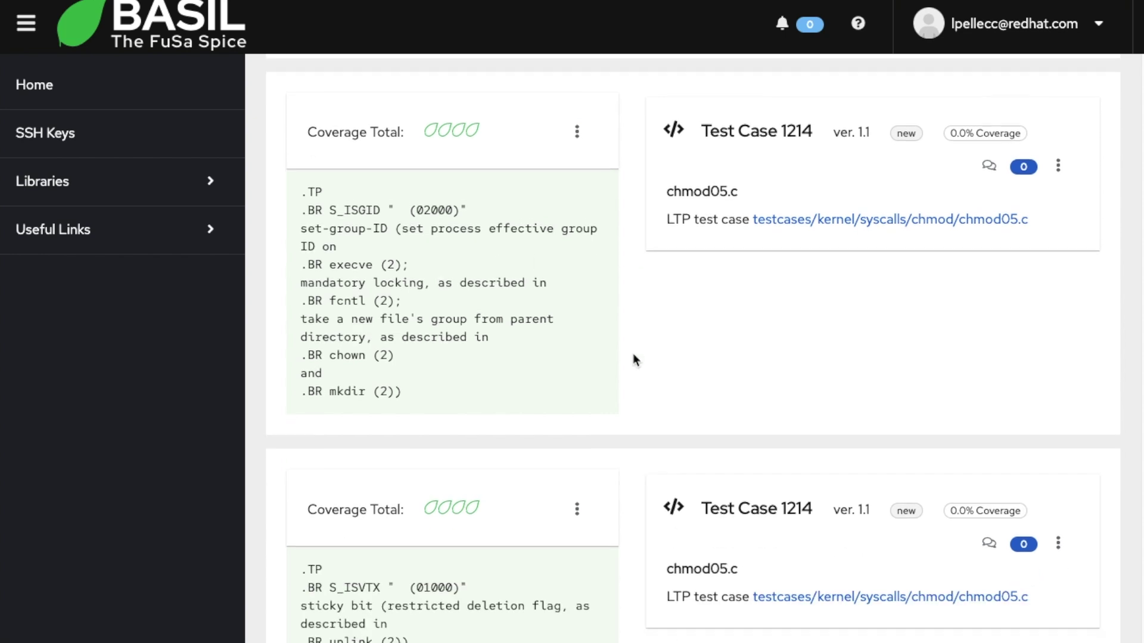
scroll(633, 353, "down", 3)
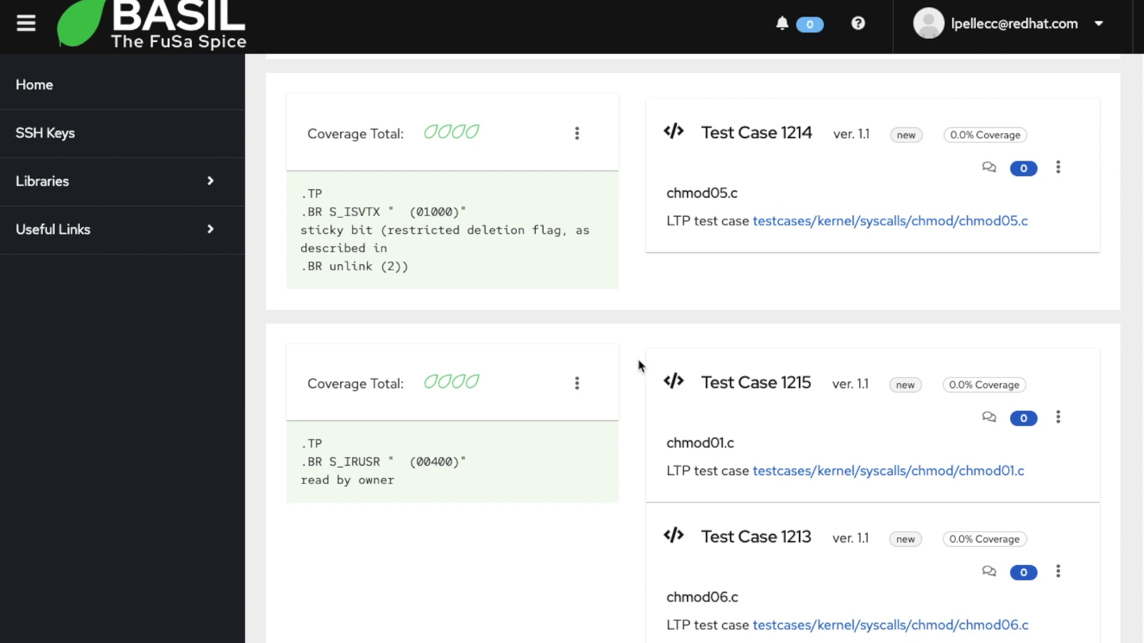
scroll(930, 390, "down", 1)
left_click_drag(666, 403, 755, 406)
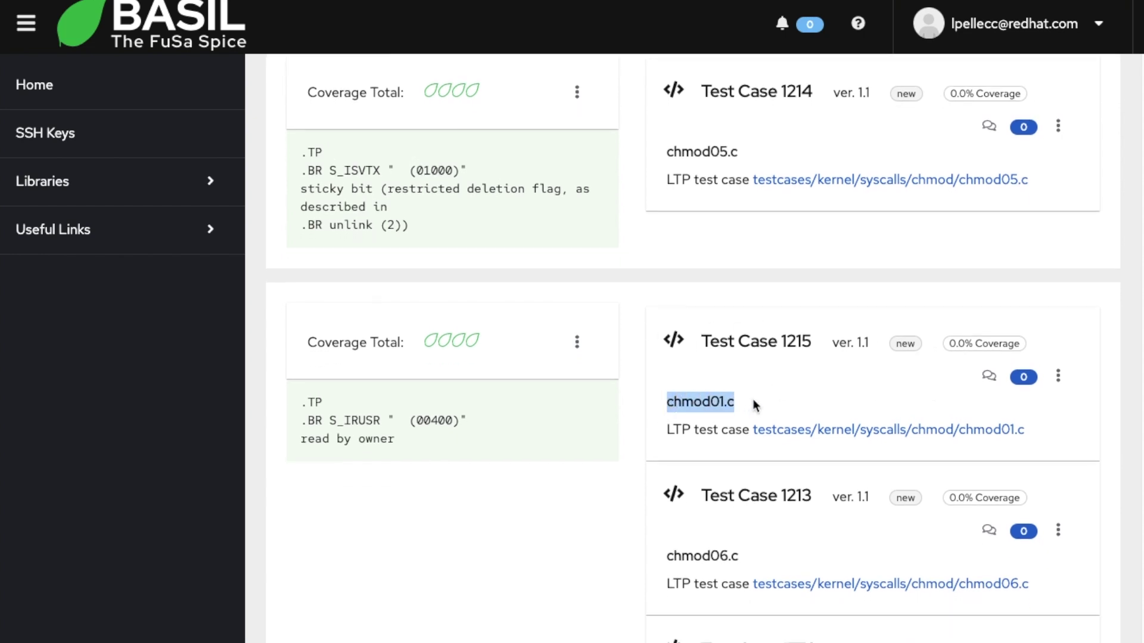
left_click(1058, 376)
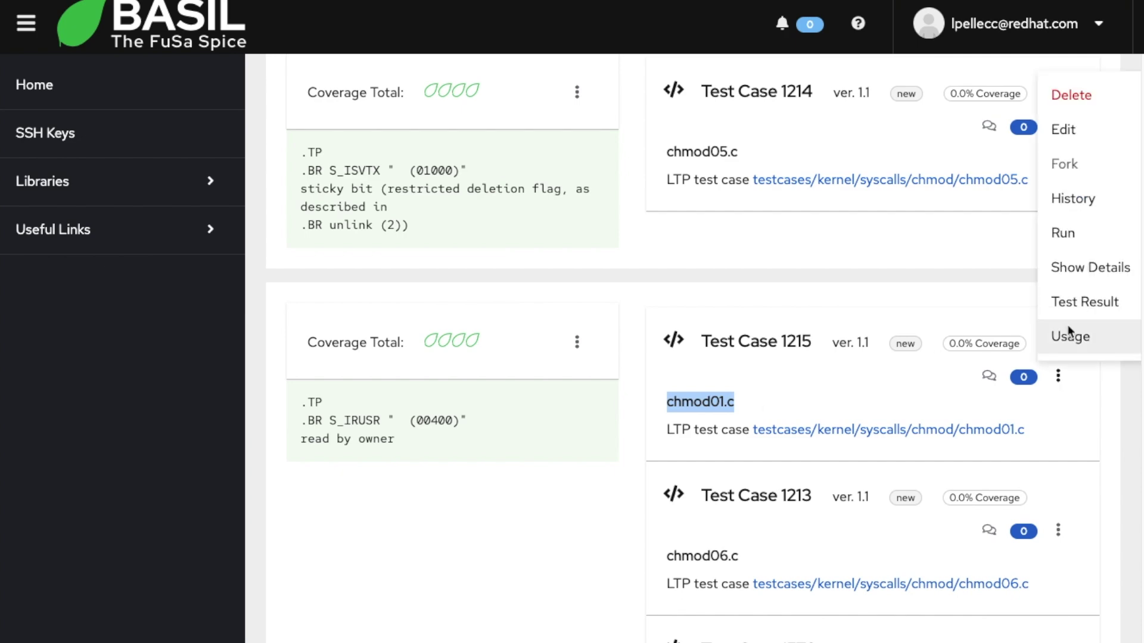
left_click(1079, 132)
Step: Review chmod01.c's title, description and repository URL, then close the form
left_click(172, 263)
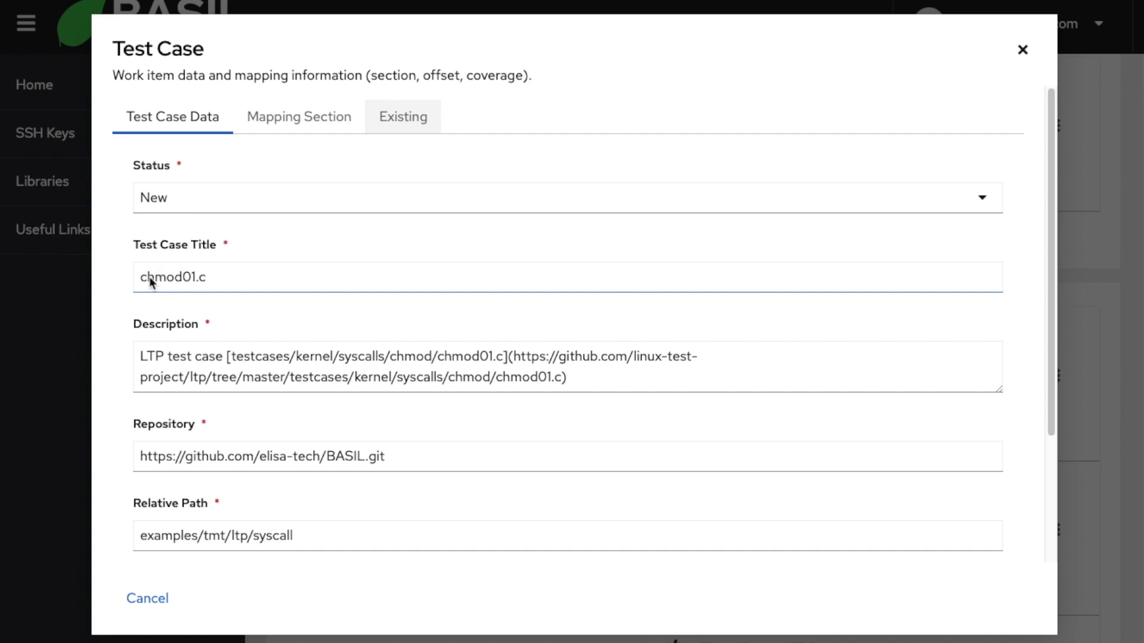
left_click_drag(142, 279, 210, 274)
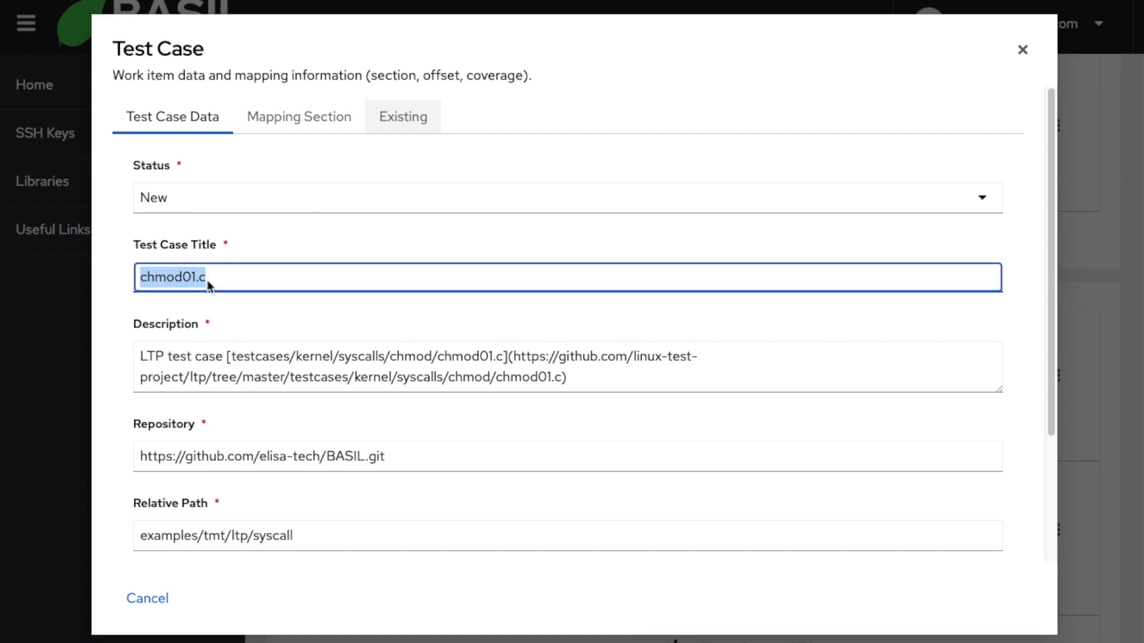
left_click_drag(141, 362, 235, 373)
left_click(303, 381)
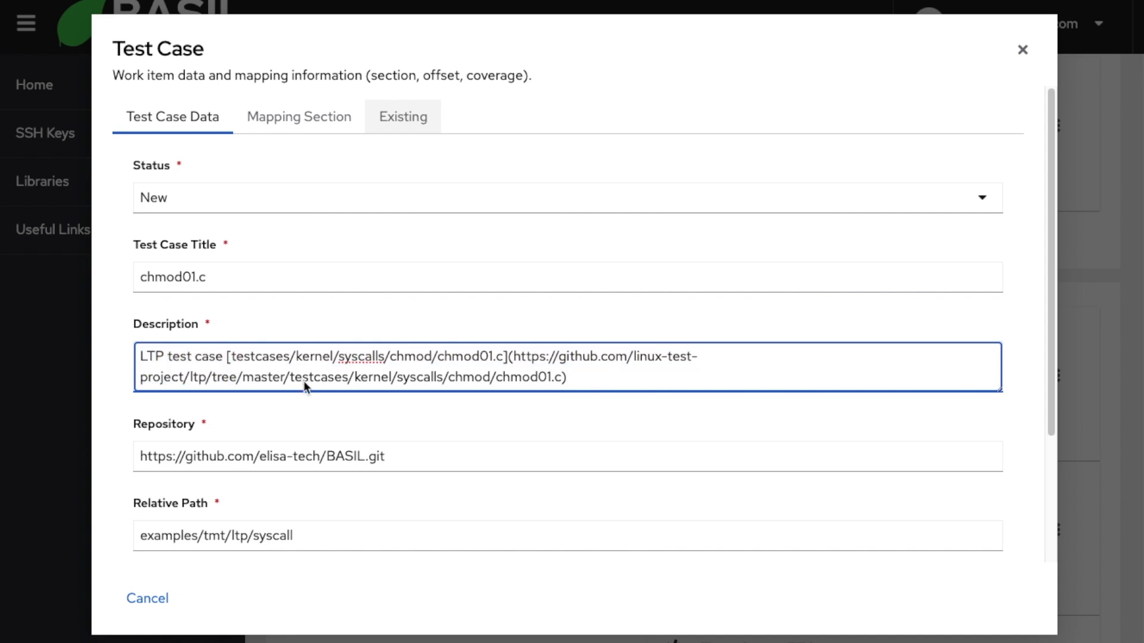
scroll(303, 381, "down", 1)
left_click_drag(137, 434, 398, 439)
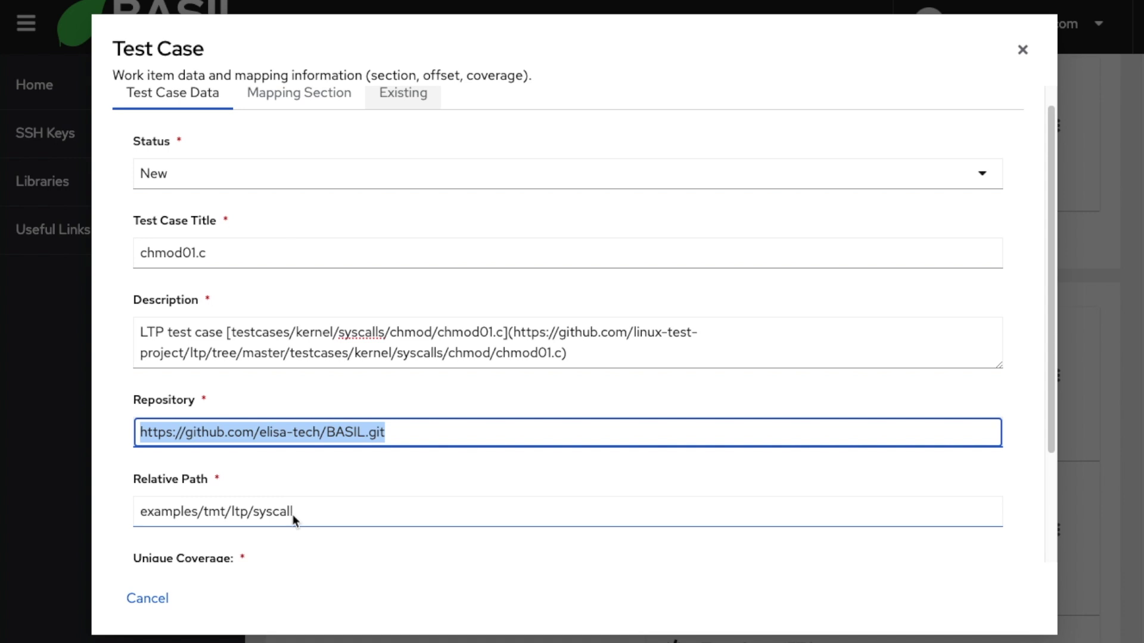
scroll(349, 504, "down", 3)
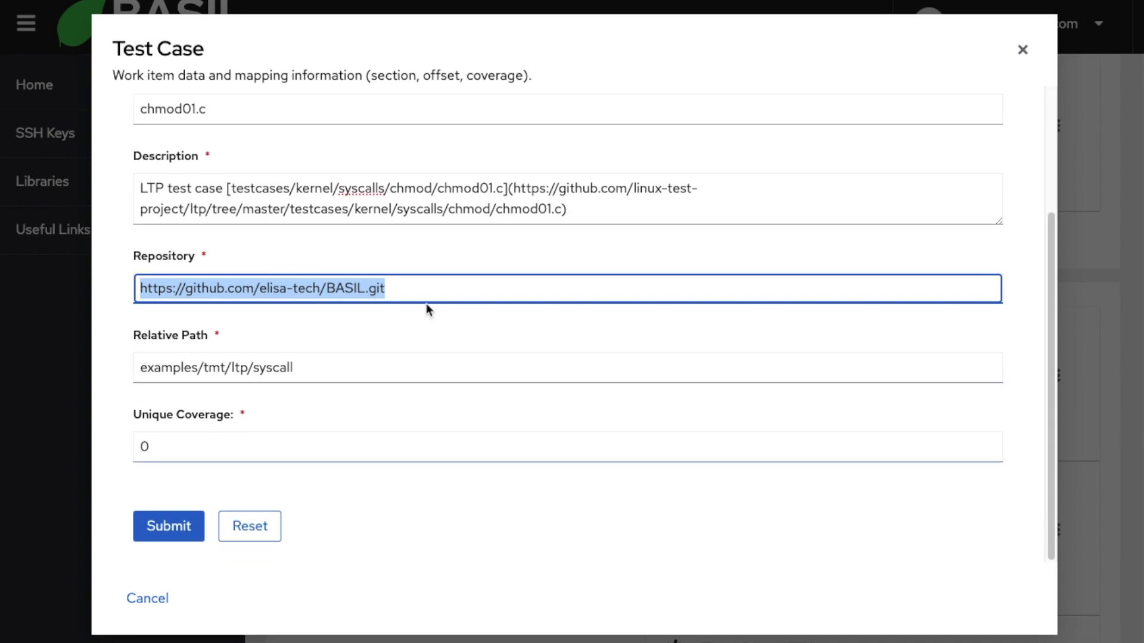
left_click(1022, 50)
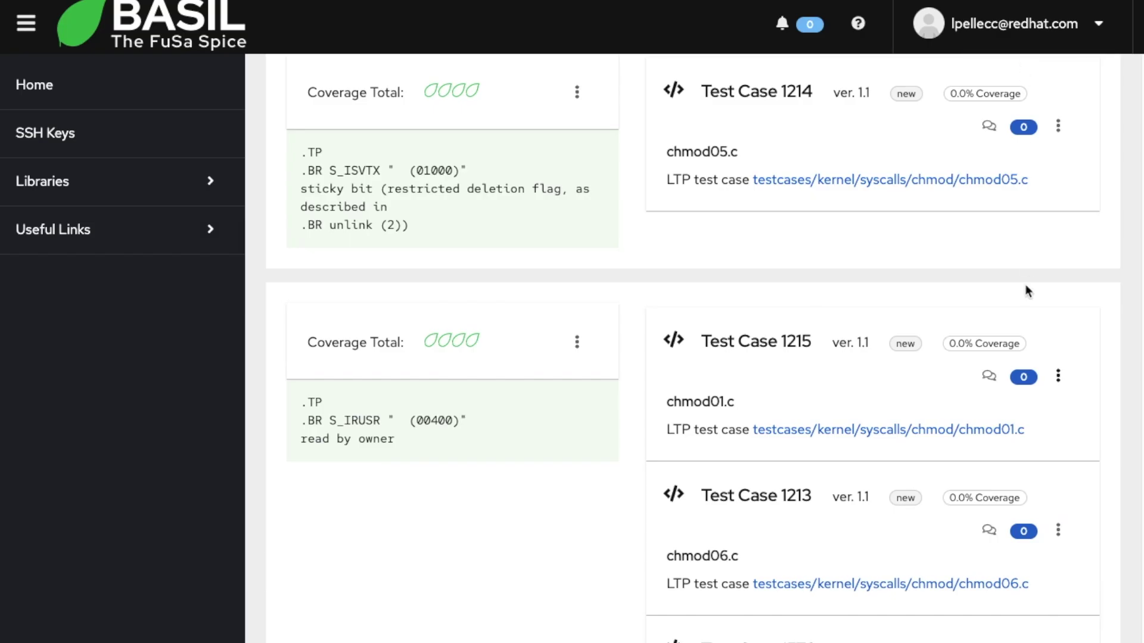
Step: Start a run of Test Case 1215 titled 'chmod01 on TF x86_64 1' with notes 'my notes'
left_click(1058, 375)
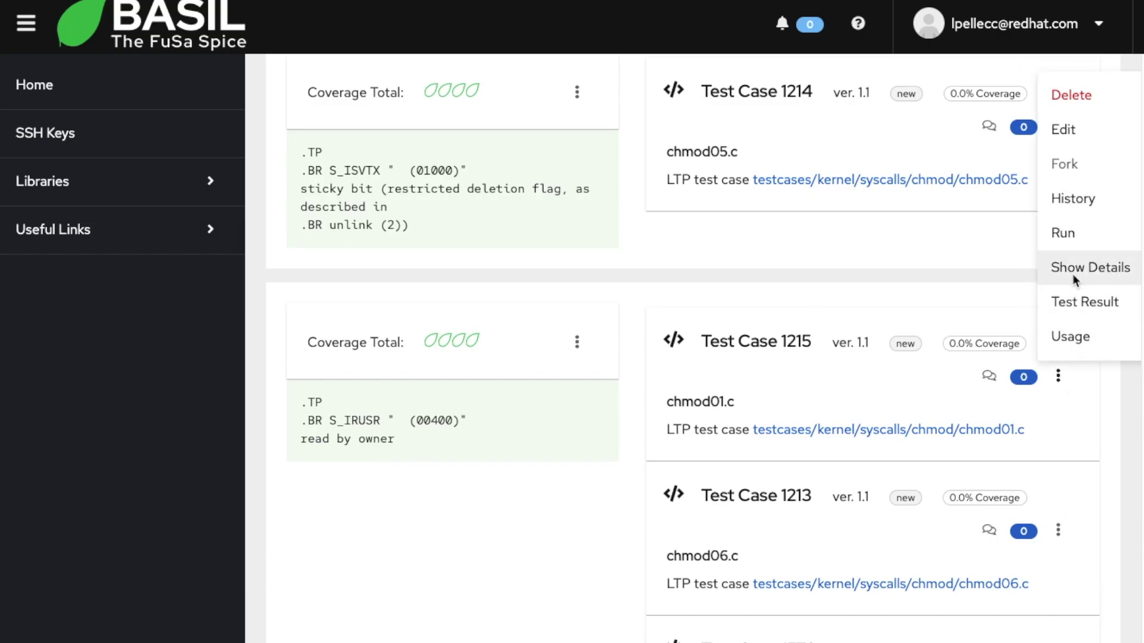
left_click(1058, 378)
left_click(1058, 376)
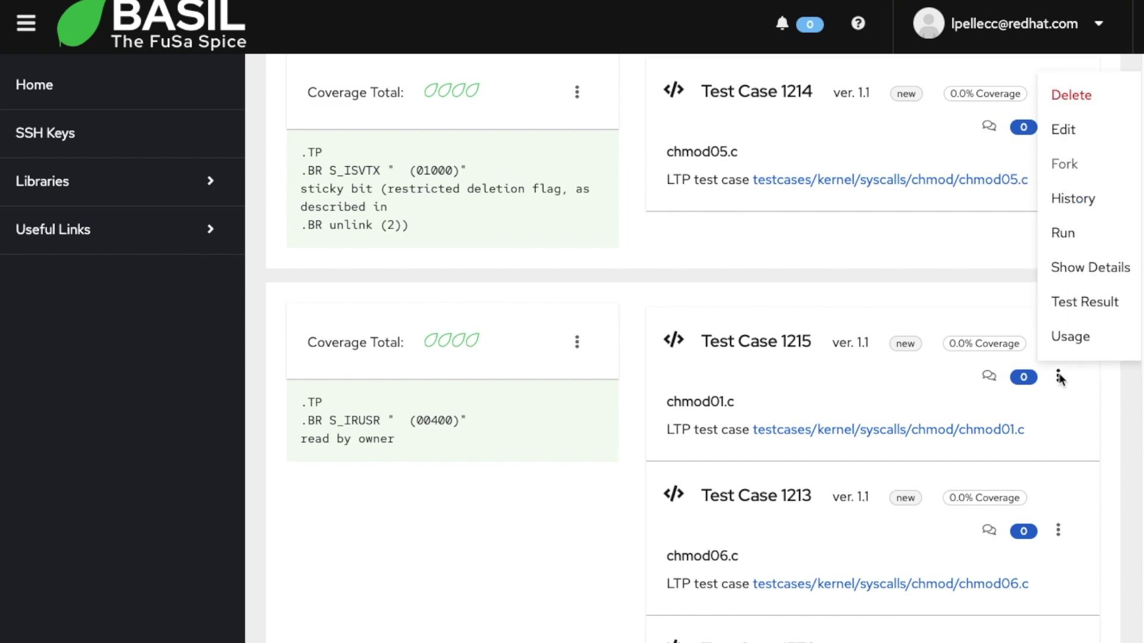
left_click(1061, 233)
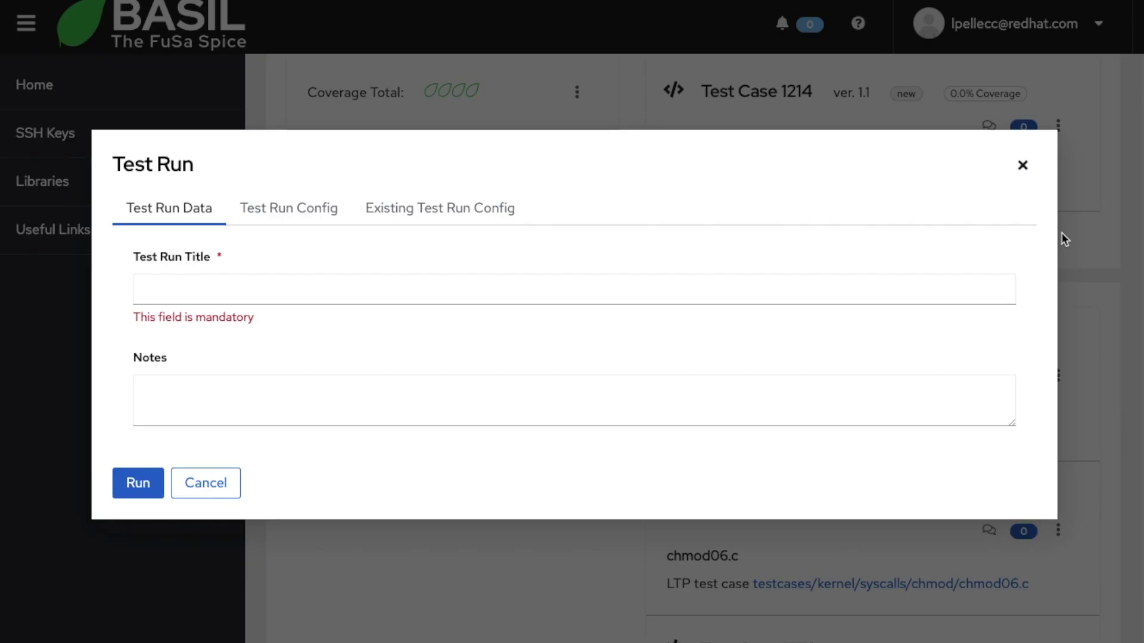
left_click(203, 292)
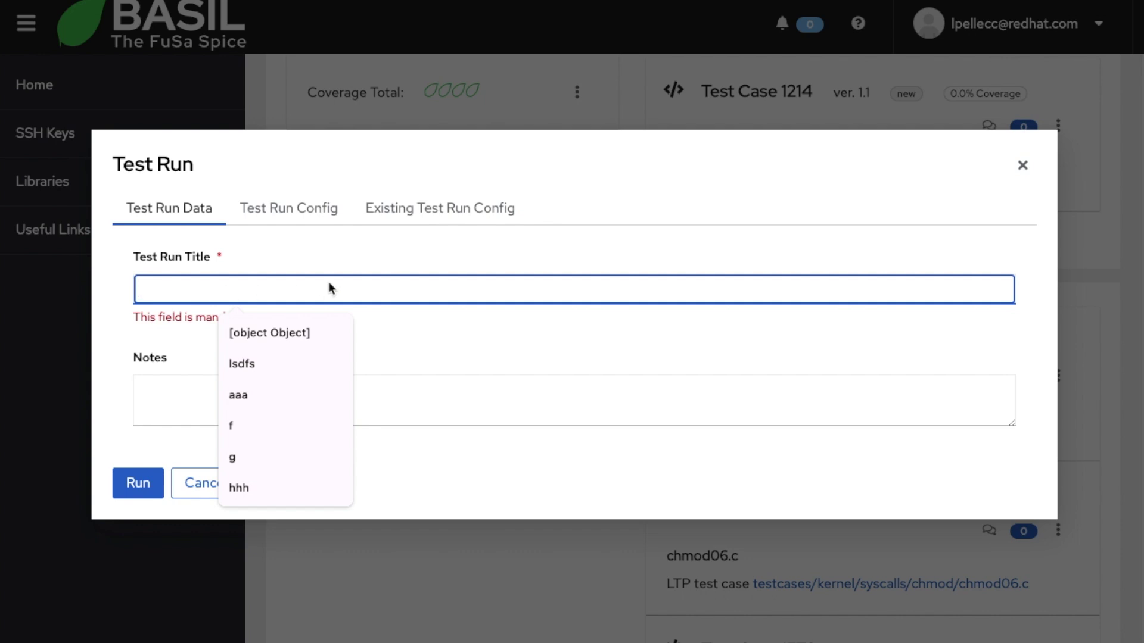
type("chmod01")
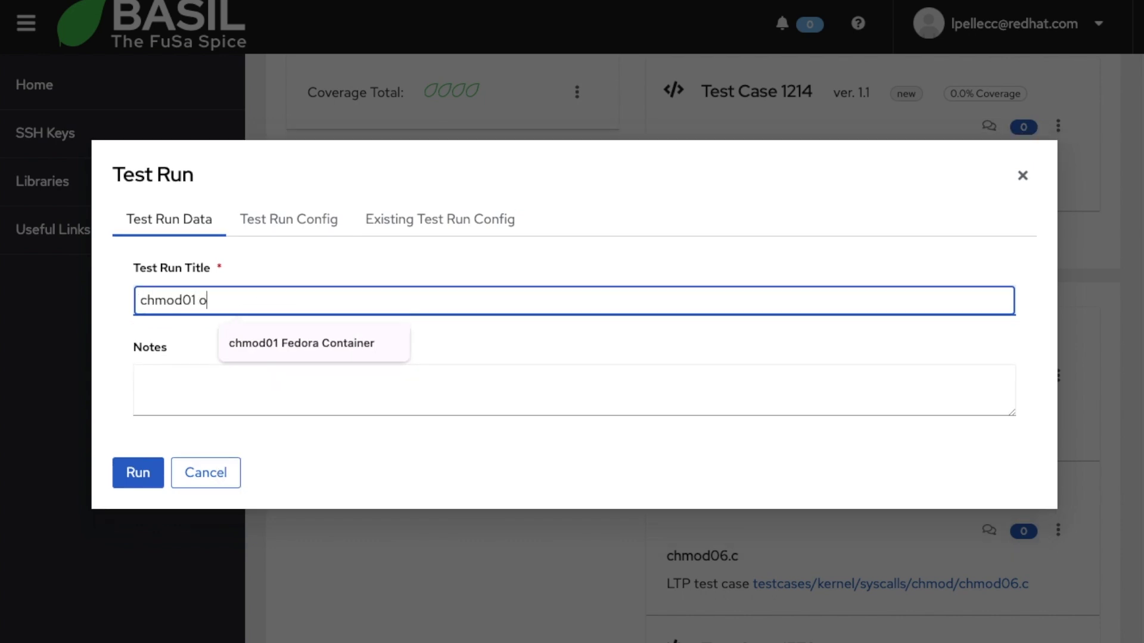
type(" on TF x86_64 1")
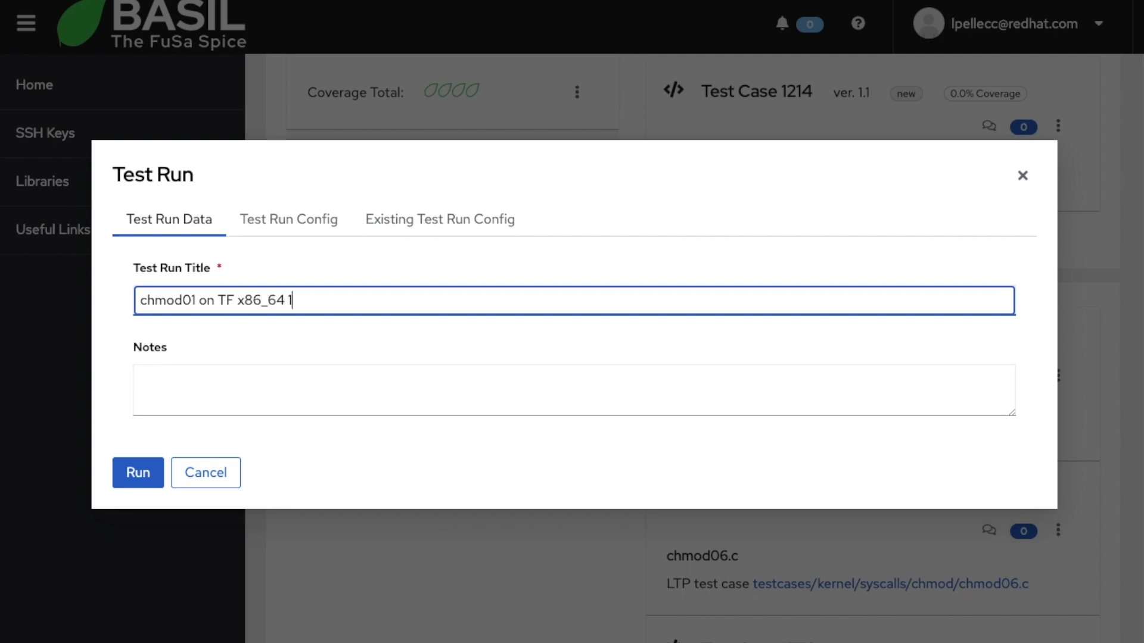
left_click(229, 405)
type("my no")
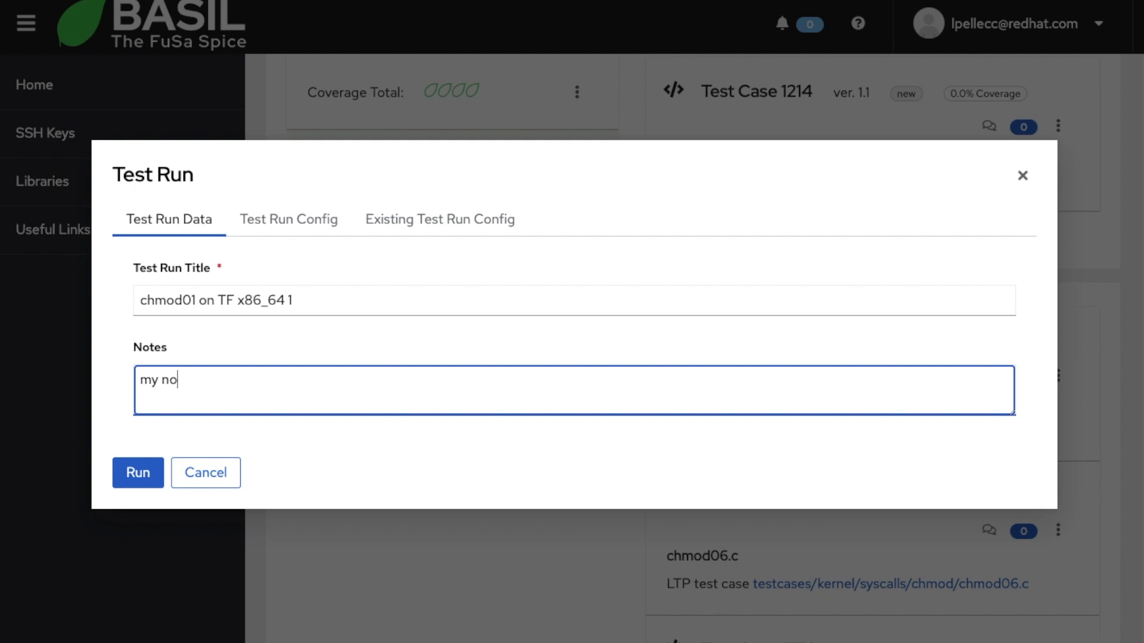
type("tes")
left_click(291, 222)
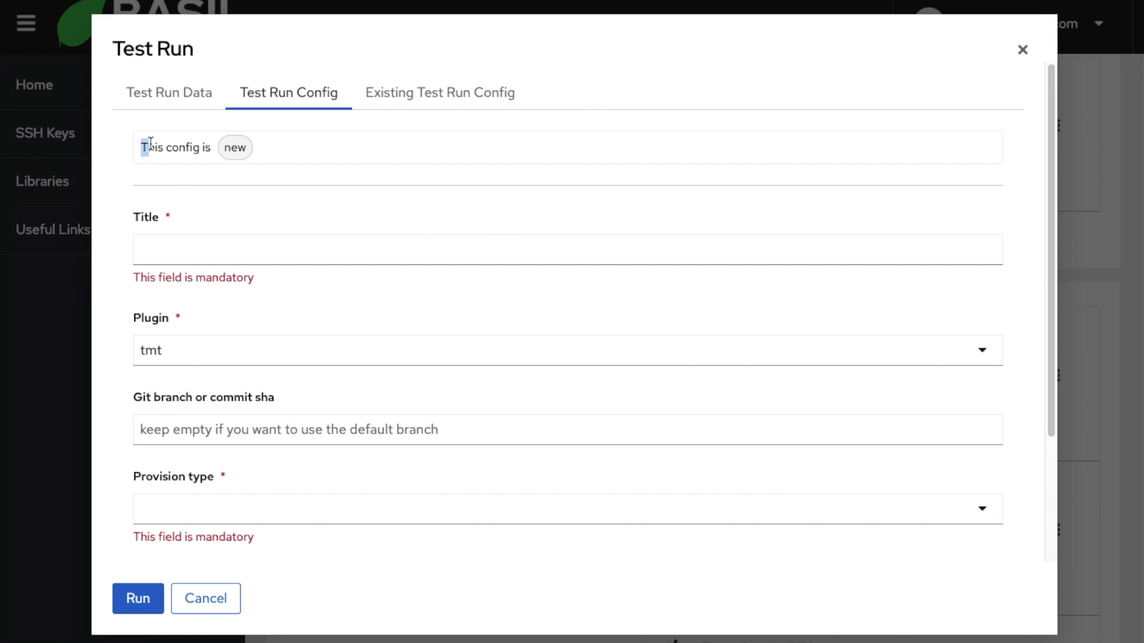
Step: Create config 'TF Config from preset' with Testing Farm's public_ranch preset and launch the run
left_click_drag(142, 144, 246, 146)
left_click(198, 255)
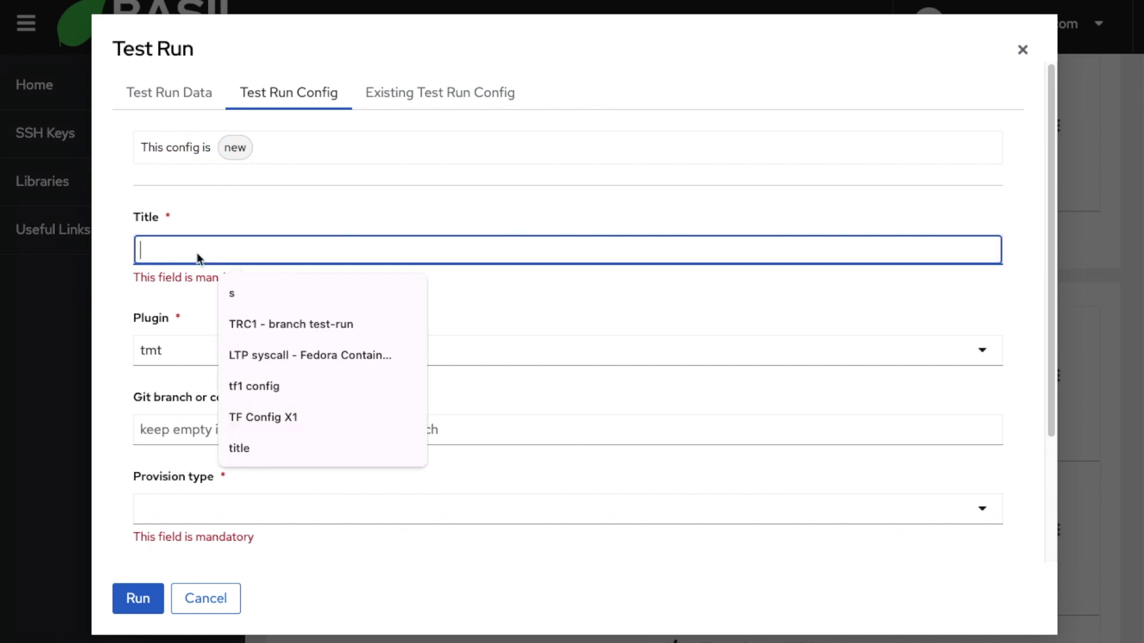
type("TF")
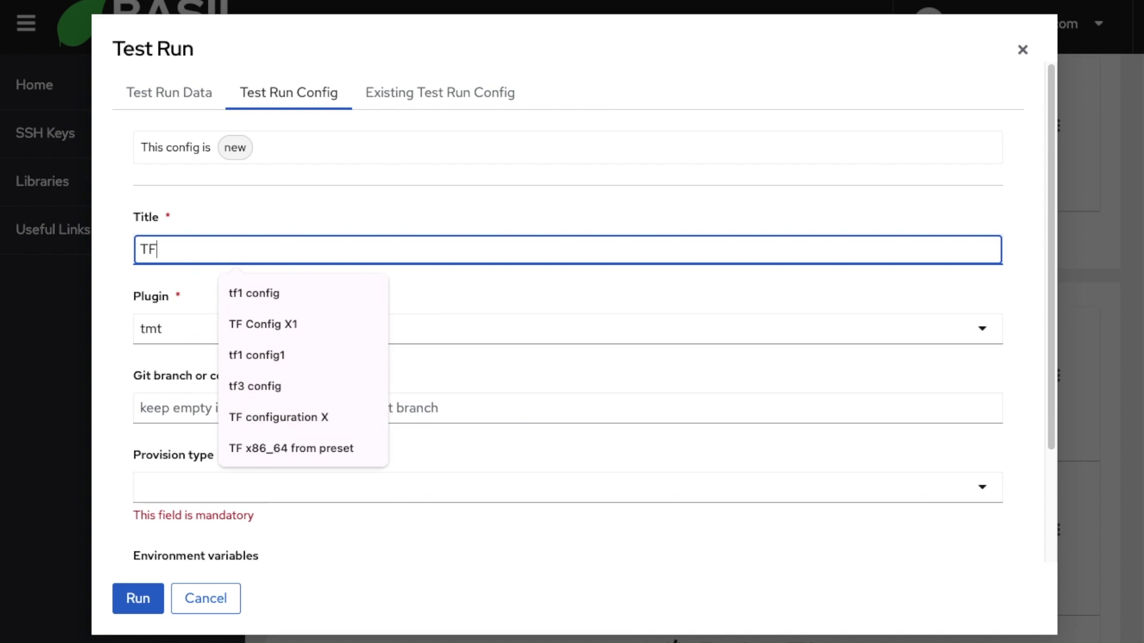
type(" Config from preset")
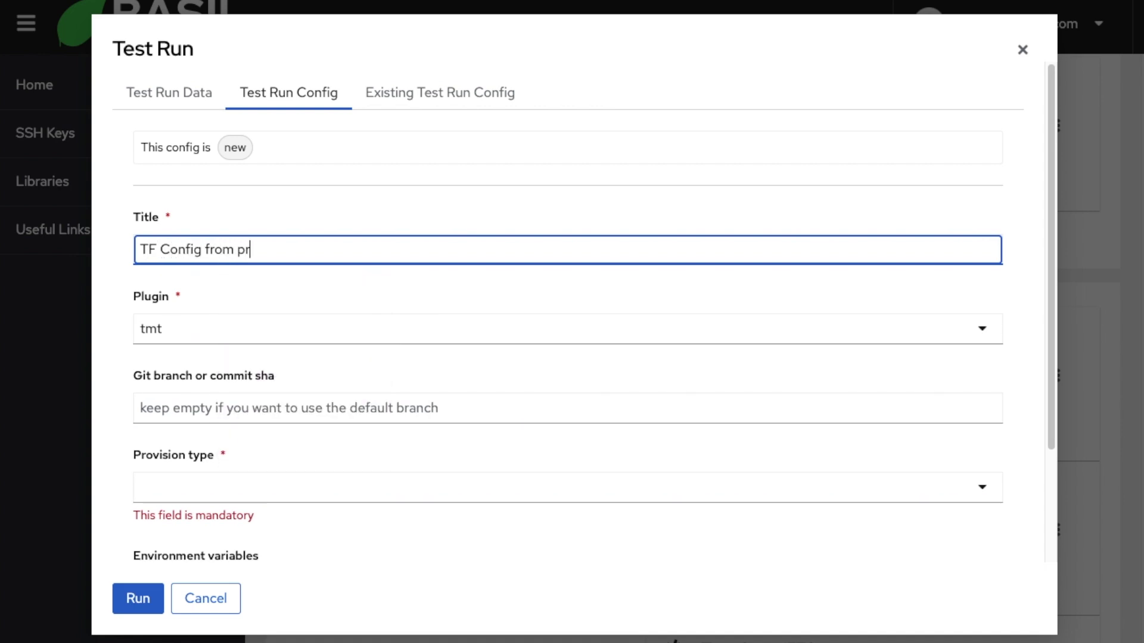
left_click(168, 317)
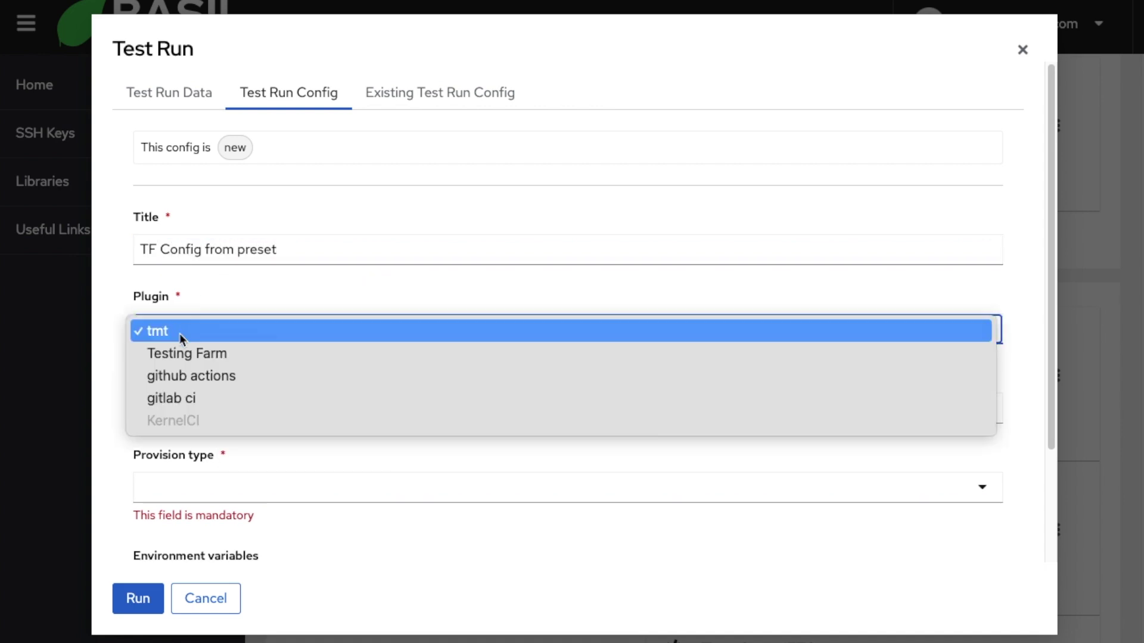
left_click(197, 355)
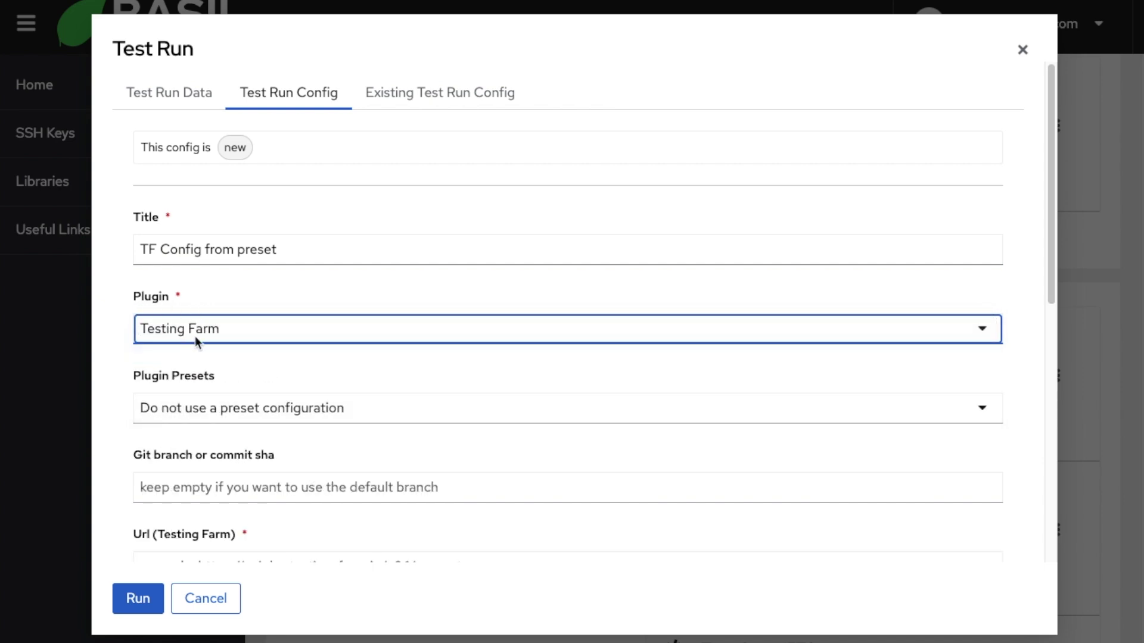
left_click(227, 407)
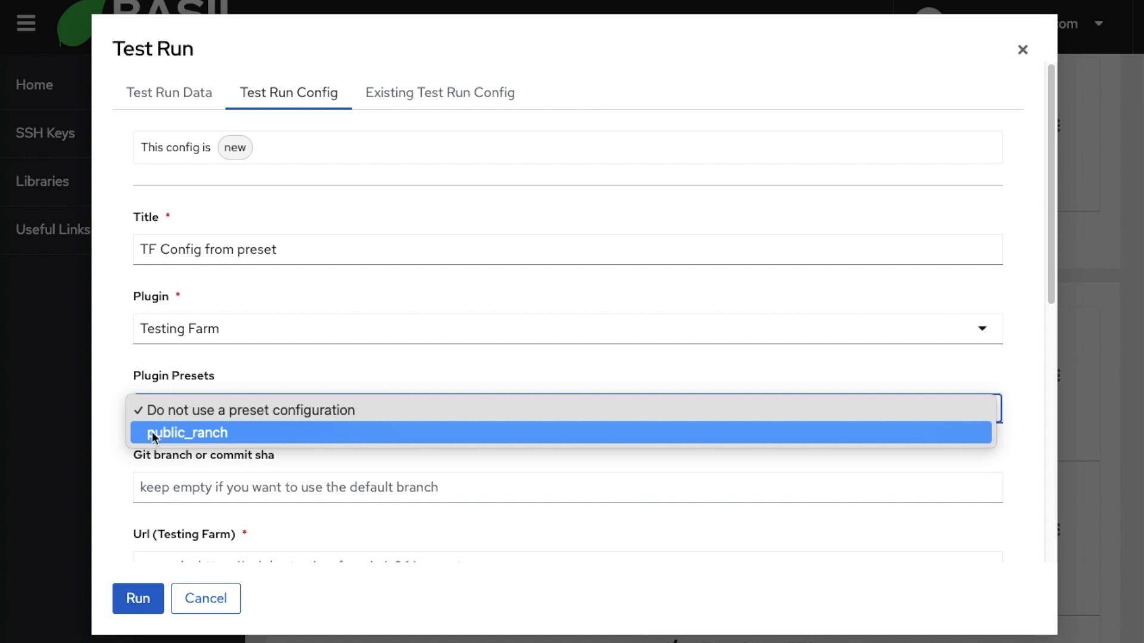
left_click(230, 432)
scroll(262, 430, "down", 2)
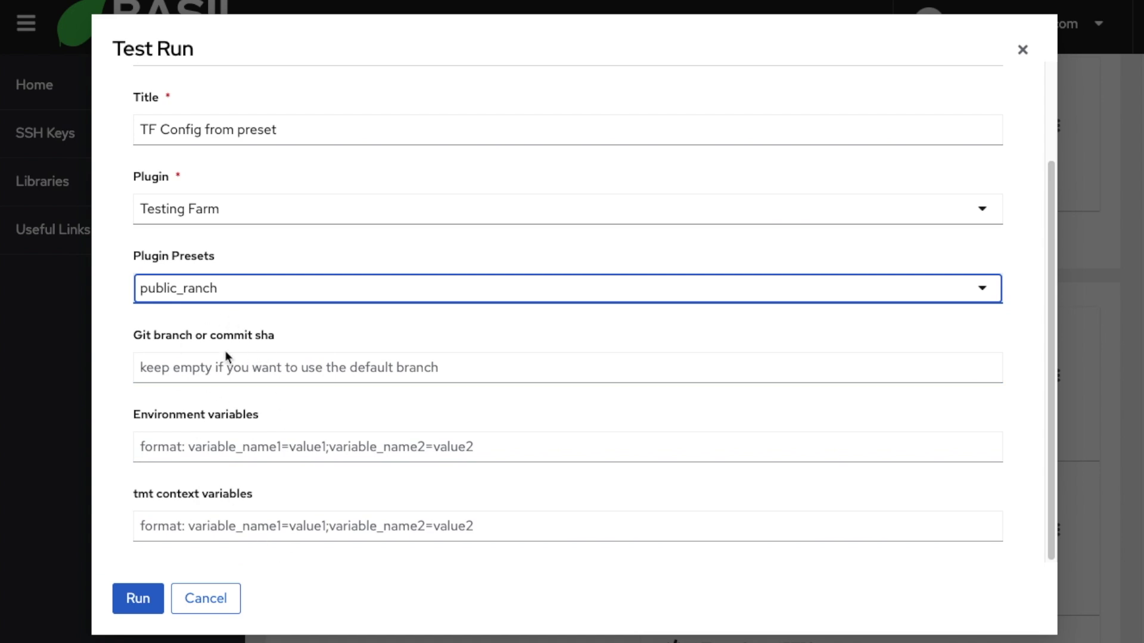
scroll(336, 381, "up", 1)
scroll(336, 382, "down", 1)
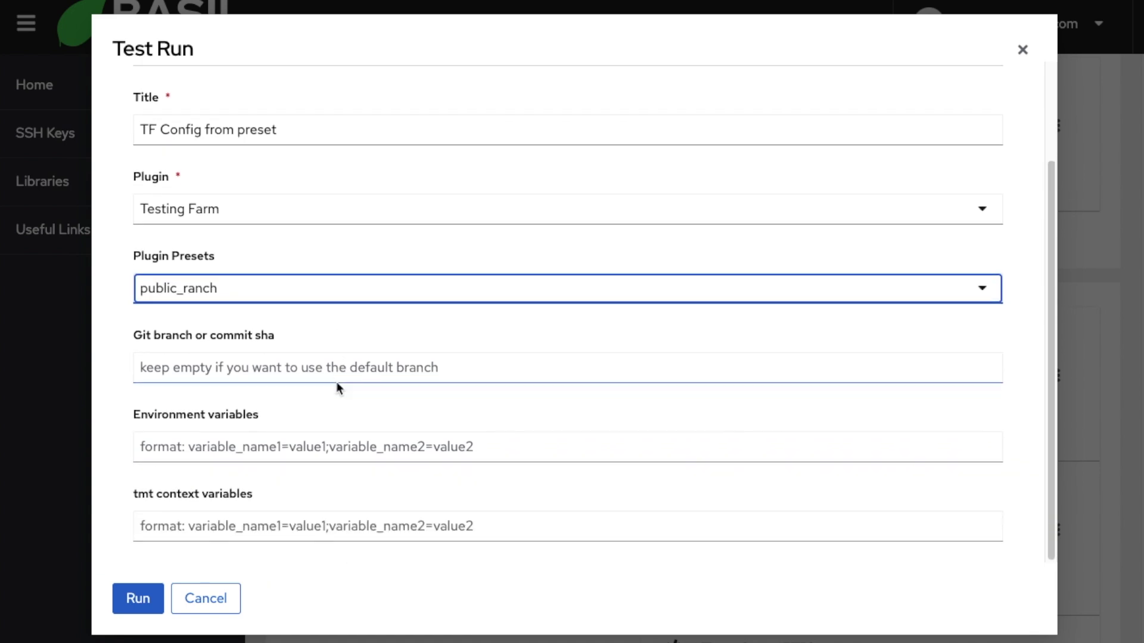
left_click(132, 601)
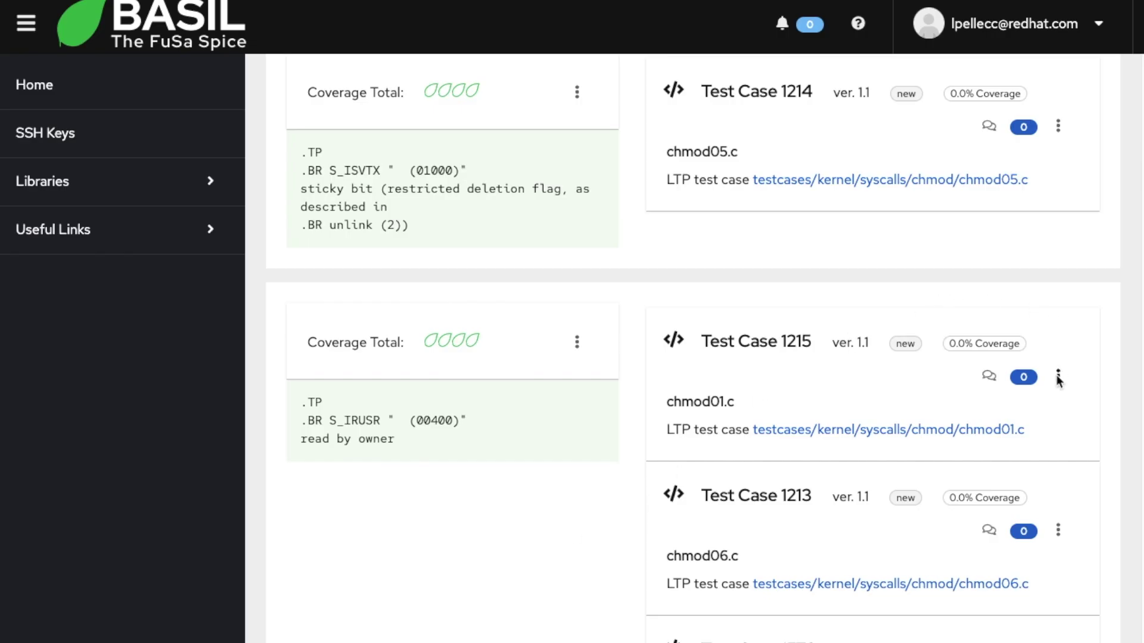
Step: Open chmod01.c's test results and view run 110's details, including its UID
left_click(1058, 377)
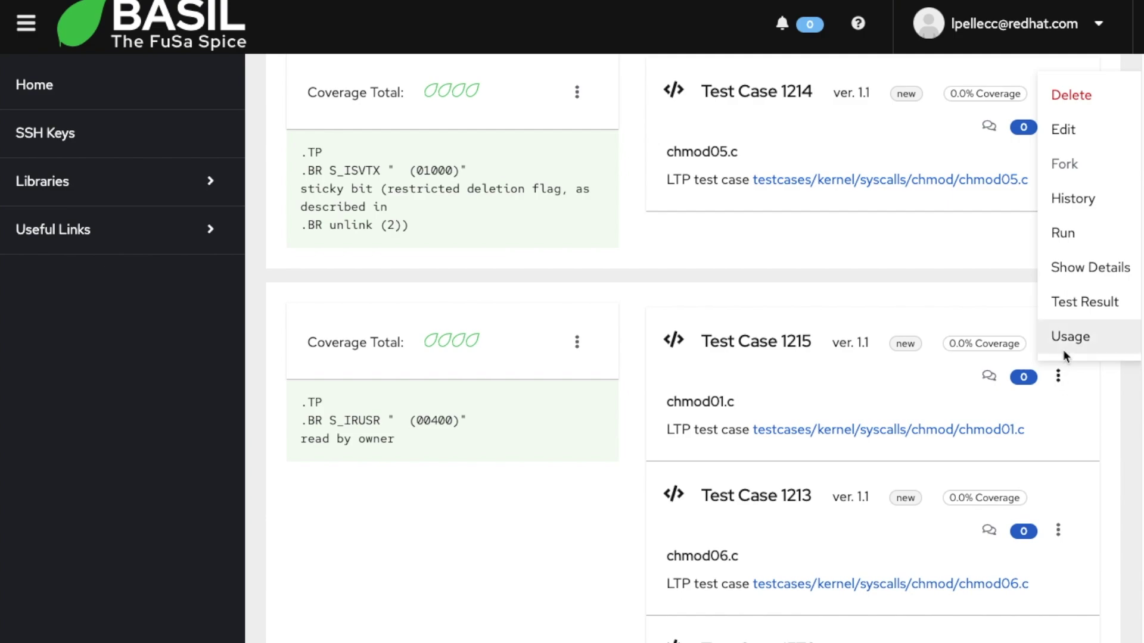
left_click(1071, 306)
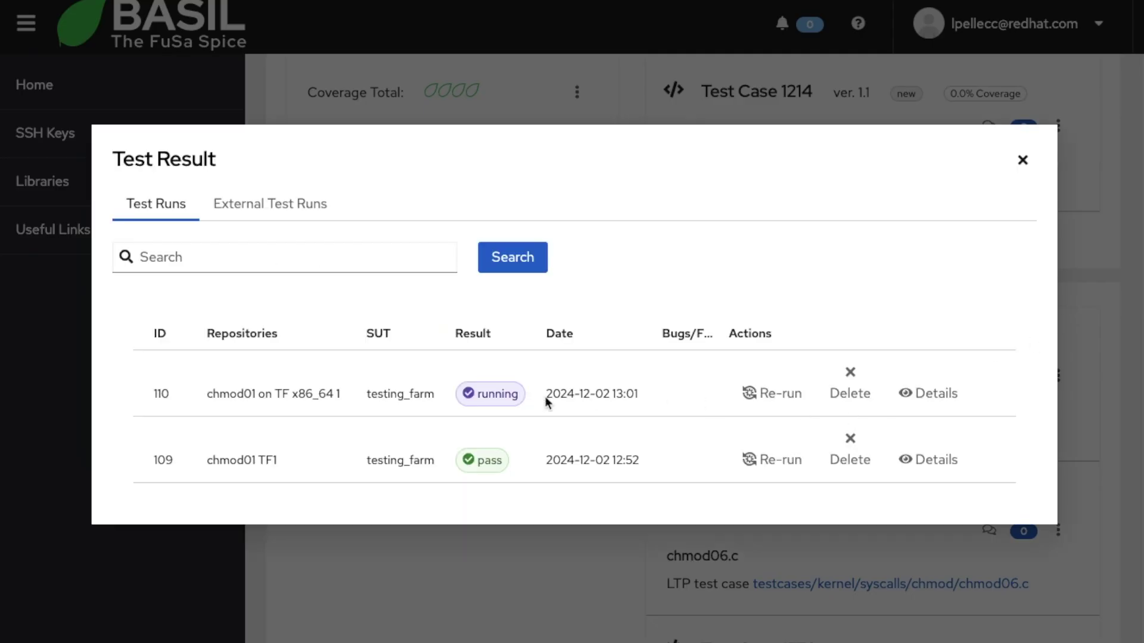
left_click_drag(207, 395, 293, 392)
left_click(348, 384)
triple_click(350, 390)
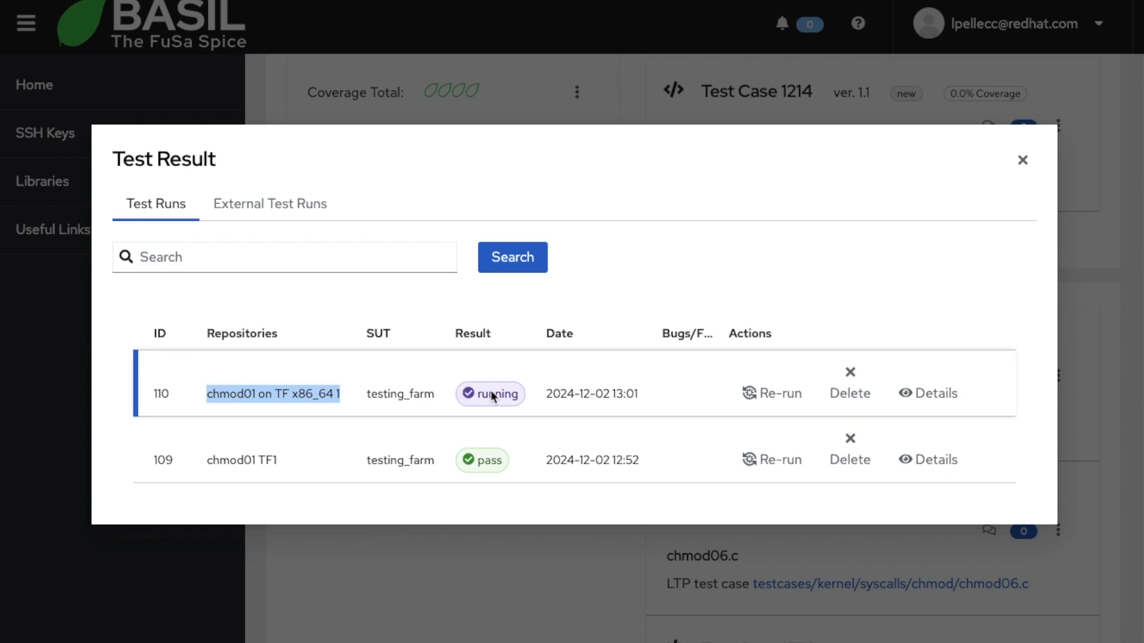
left_click(928, 393)
left_click_drag(165, 293, 418, 301)
left_click(435, 294)
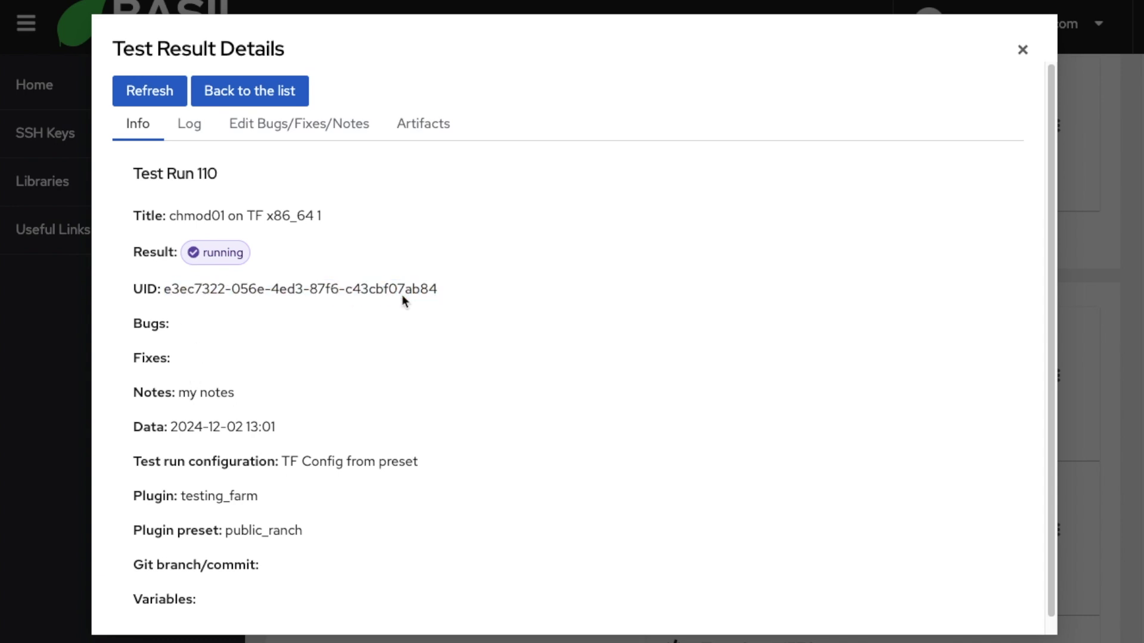
Step: Read run 110's log with its CI trigger payload, then go back to the run list
left_click(190, 130)
scroll(266, 326, "down", 2)
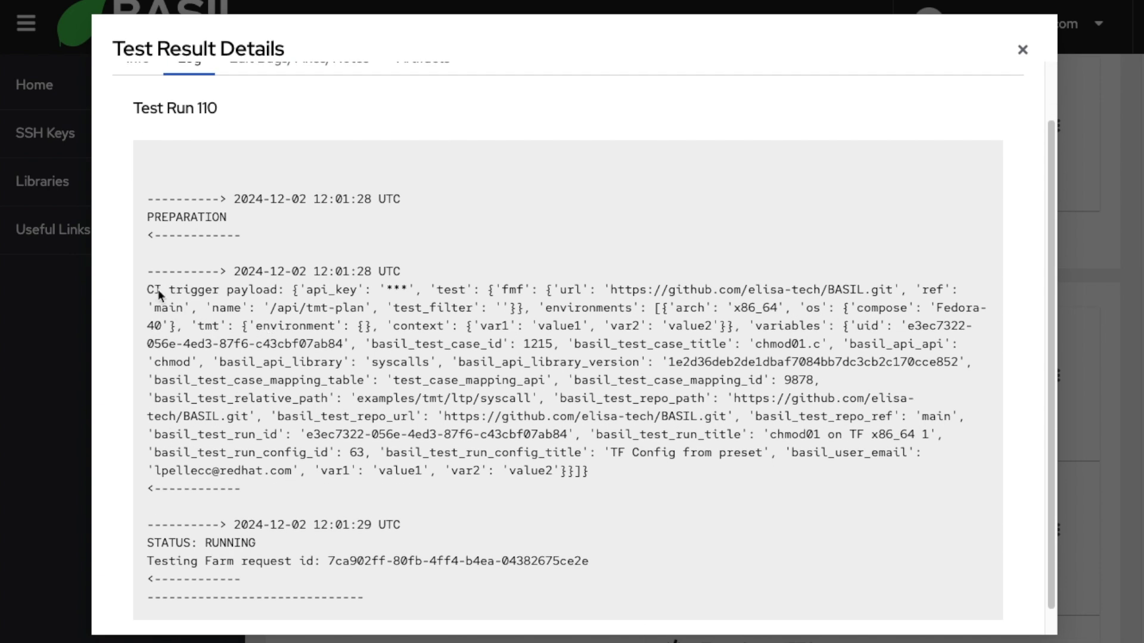
left_click_drag(166, 288, 628, 467)
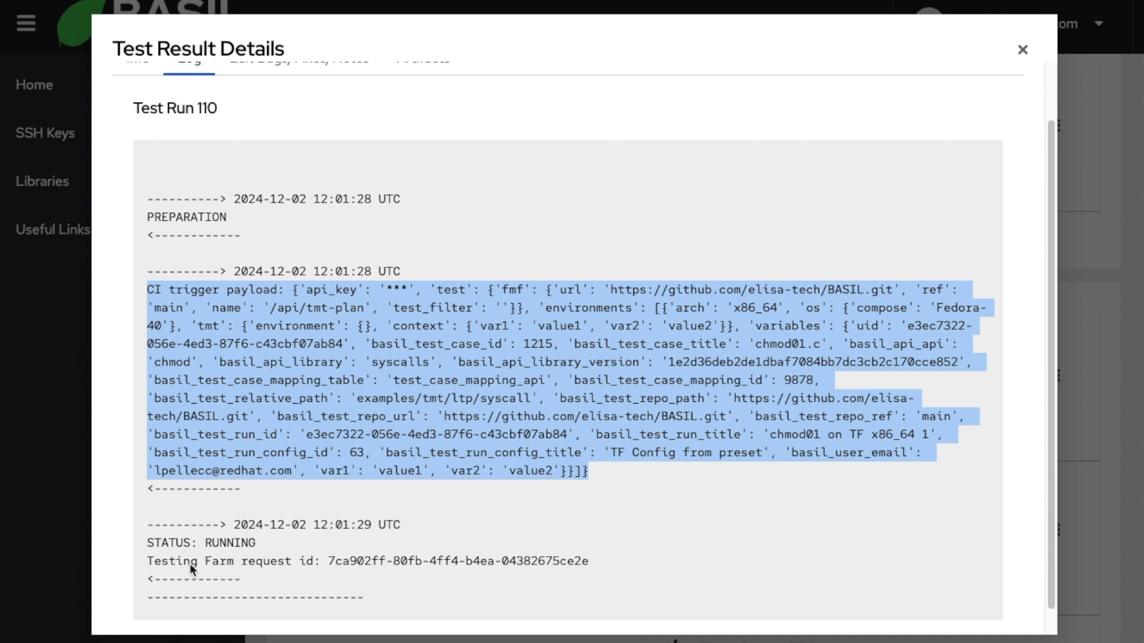
left_click(327, 561)
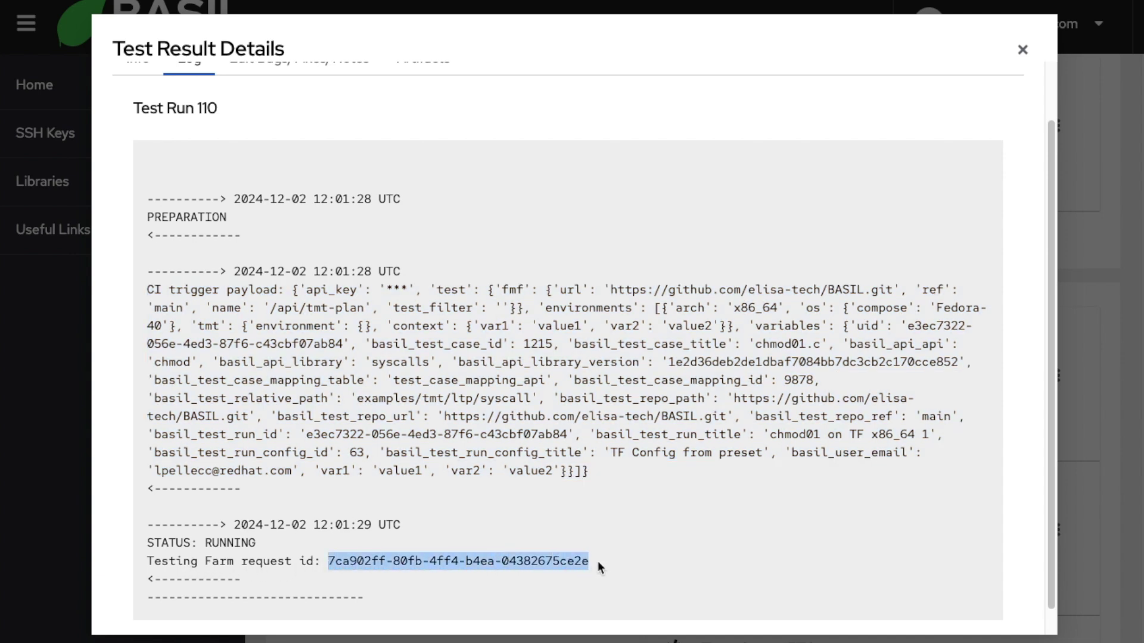
scroll(570, 563, "up", 1)
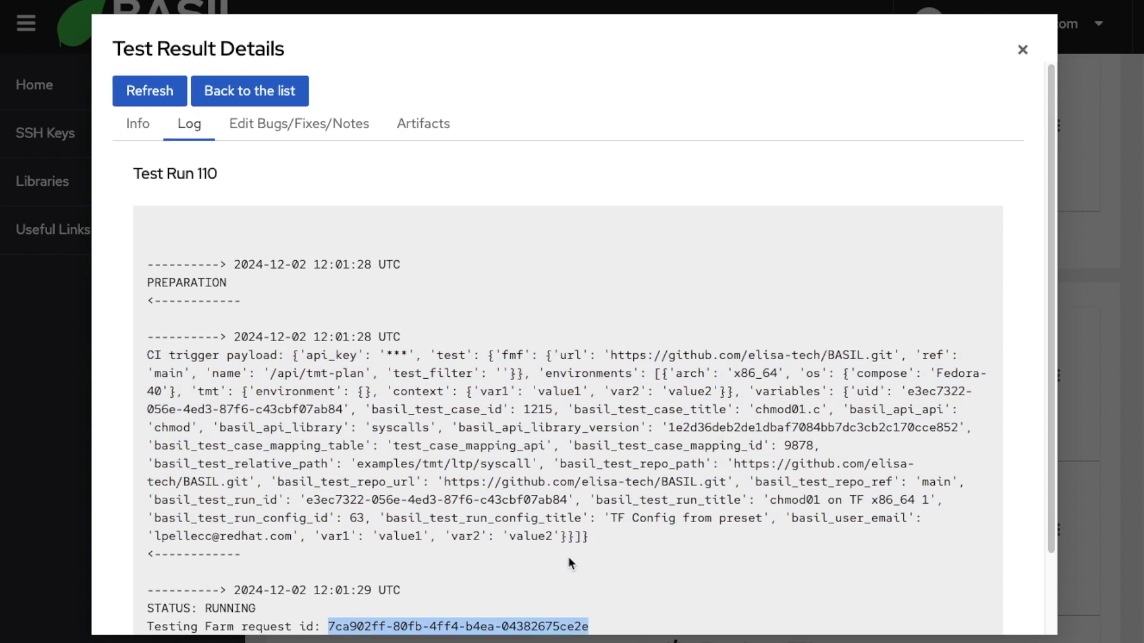
left_click(251, 97)
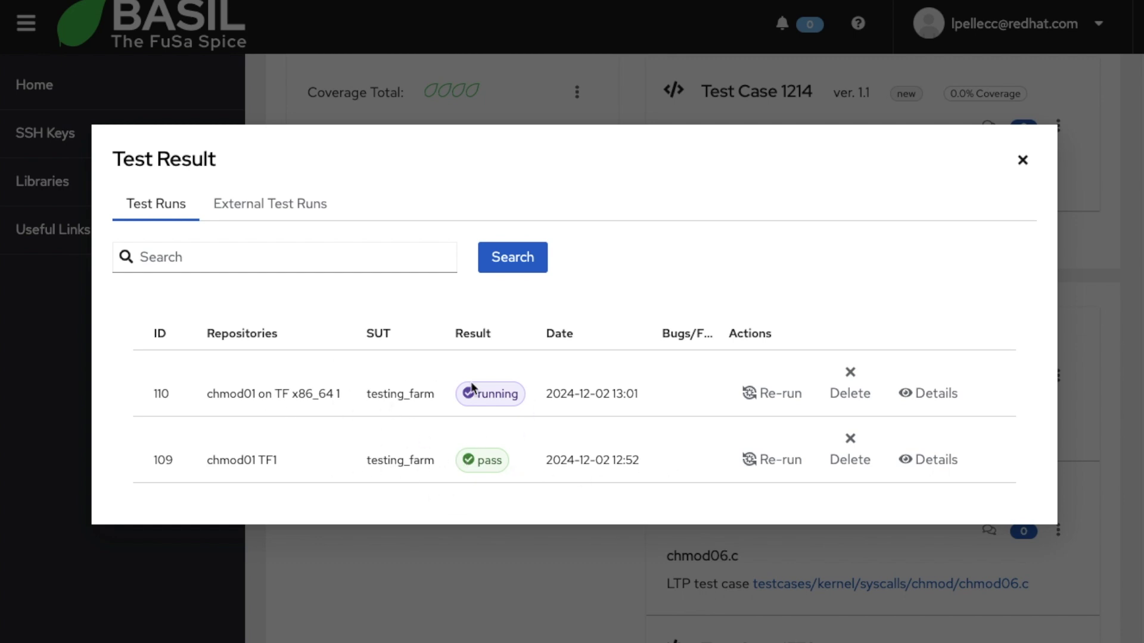
Step: Open run 109's details and follow its artifacts.dev.testing-farm.io link
left_click(934, 460)
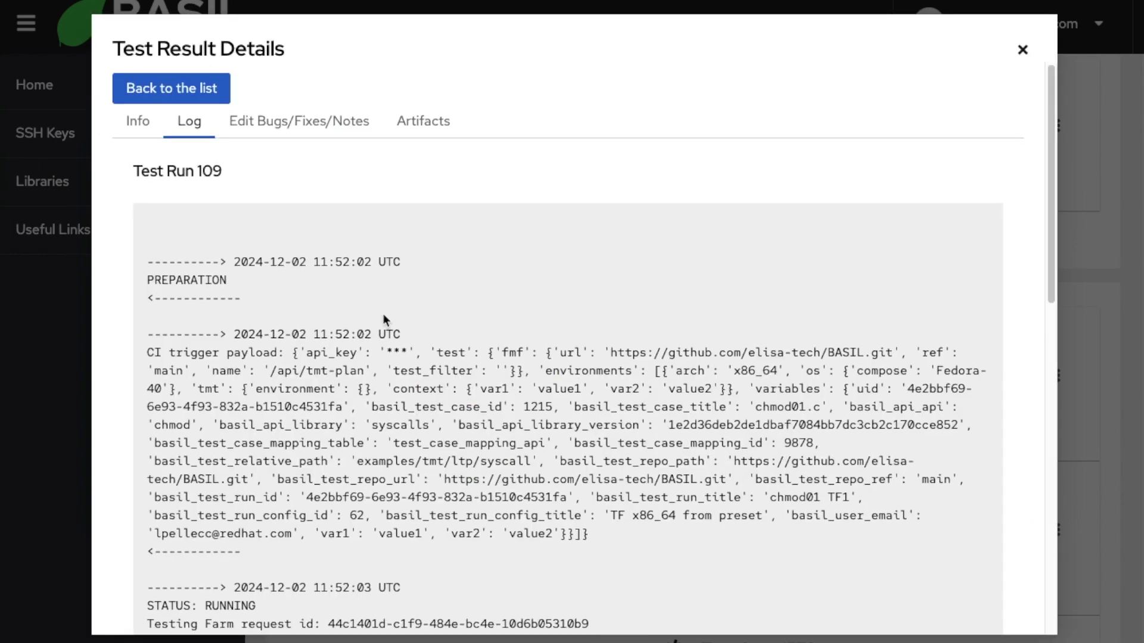
left_click(136, 131)
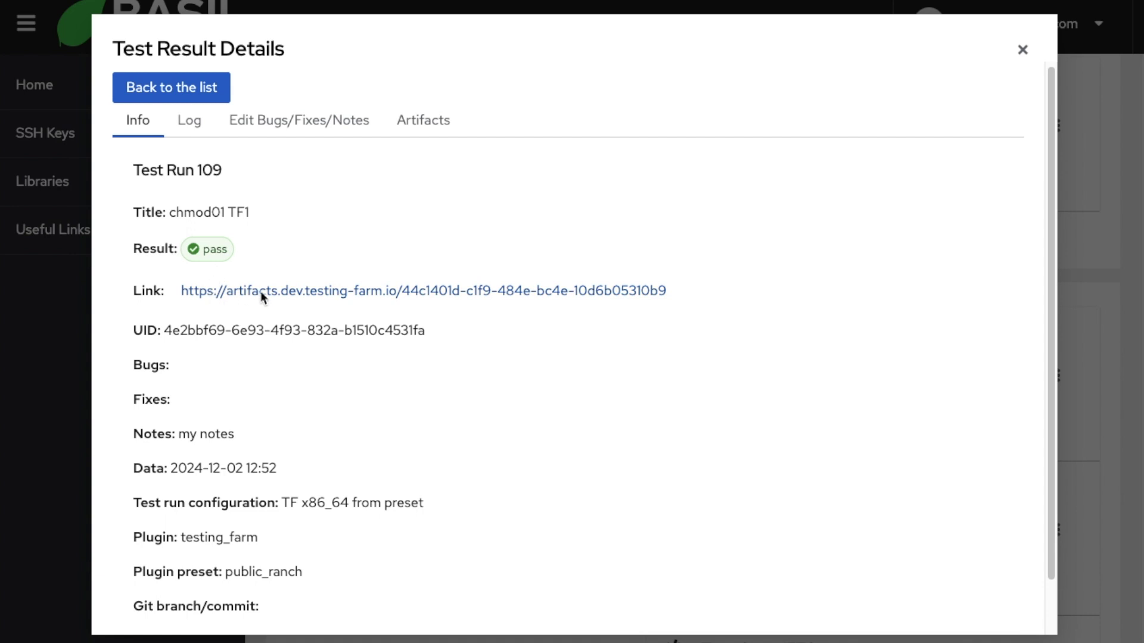
left_click(344, 292)
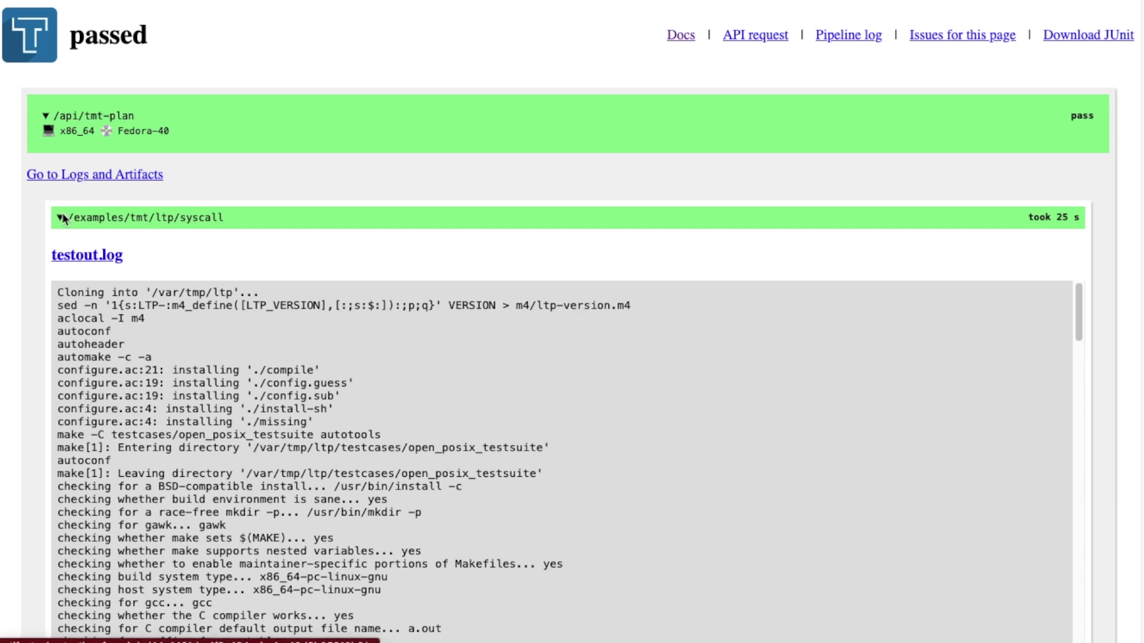
Step: Expand /examples/tmt/ltp/syscall and scroll testout.log past chmod01's TPASS lines to the 32-passed summary
left_click(59, 217)
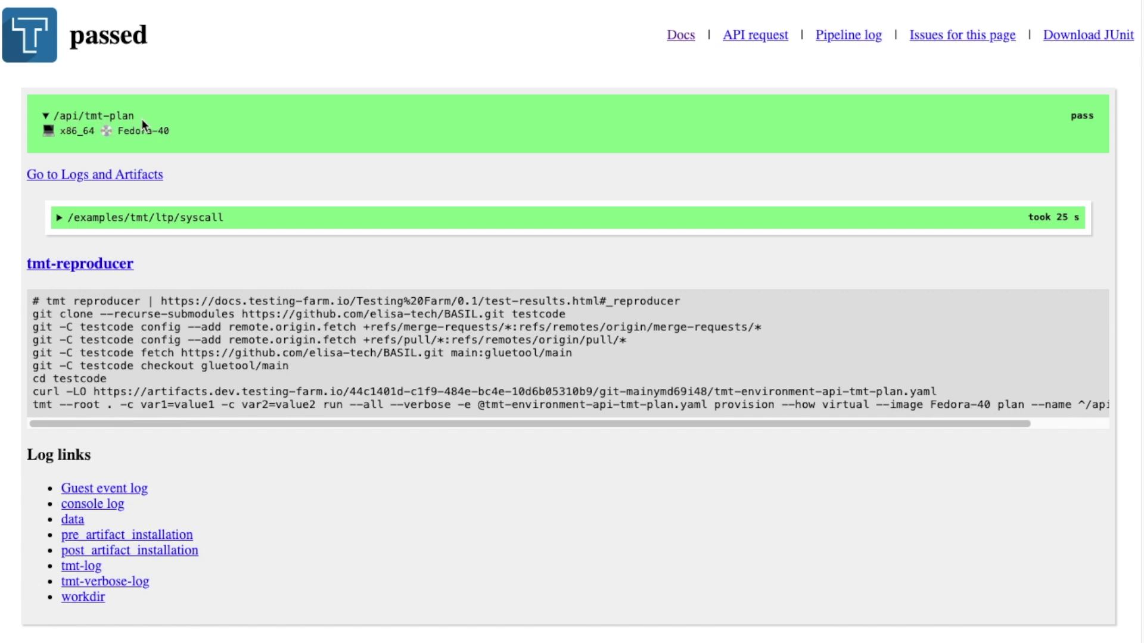
left_click(62, 218)
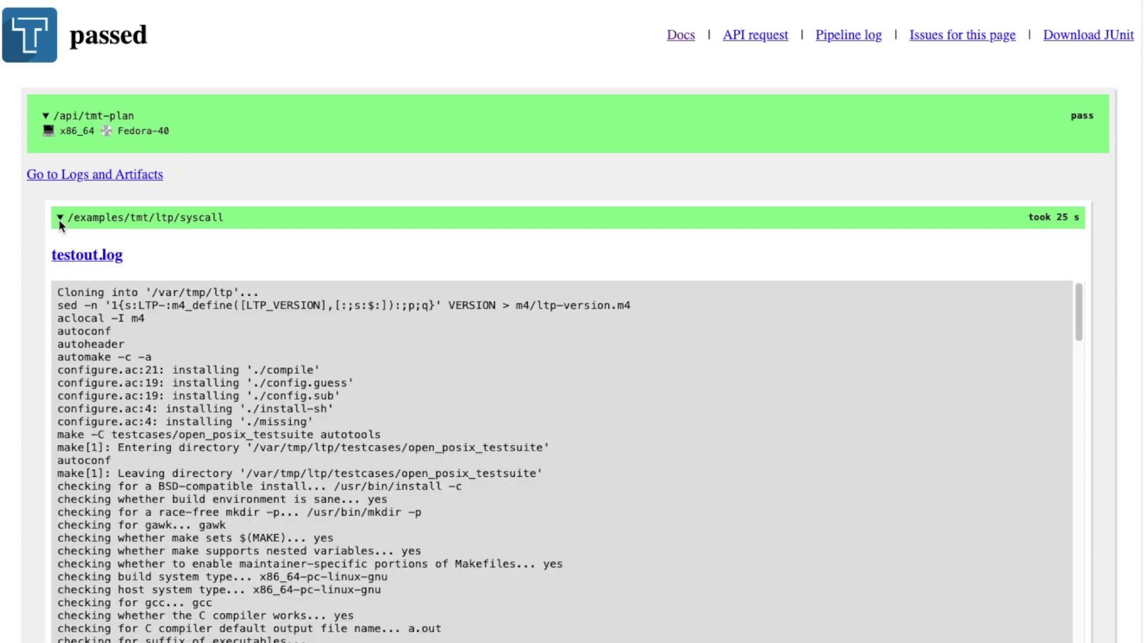
scroll(200, 372, "down", 5)
scroll(200, 373, "down", 20)
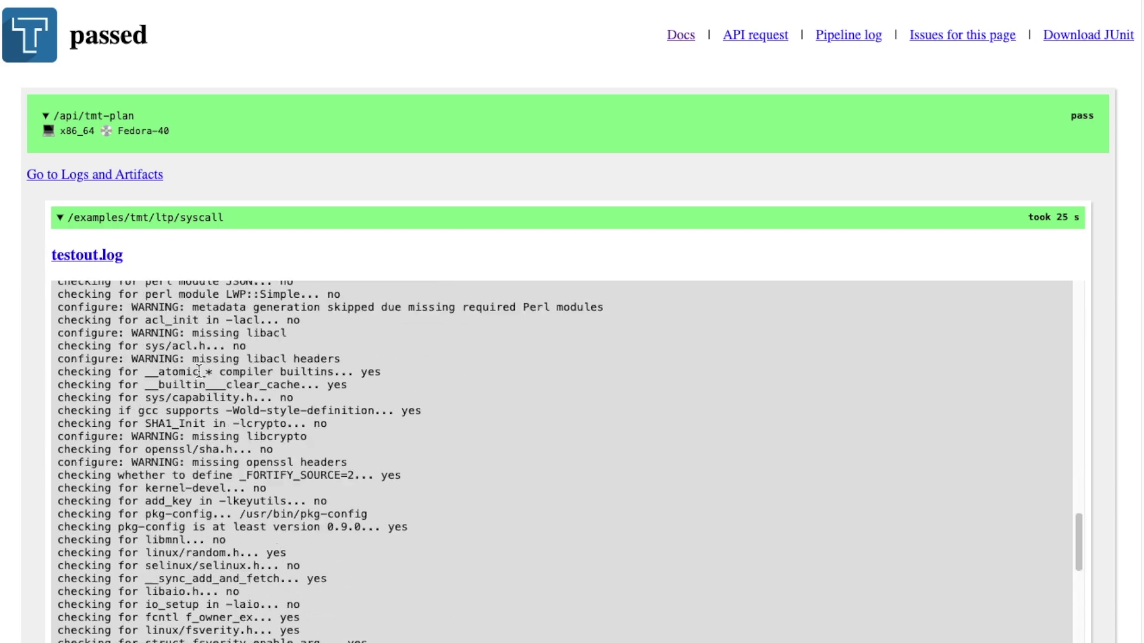
scroll(198, 370, "down", 15)
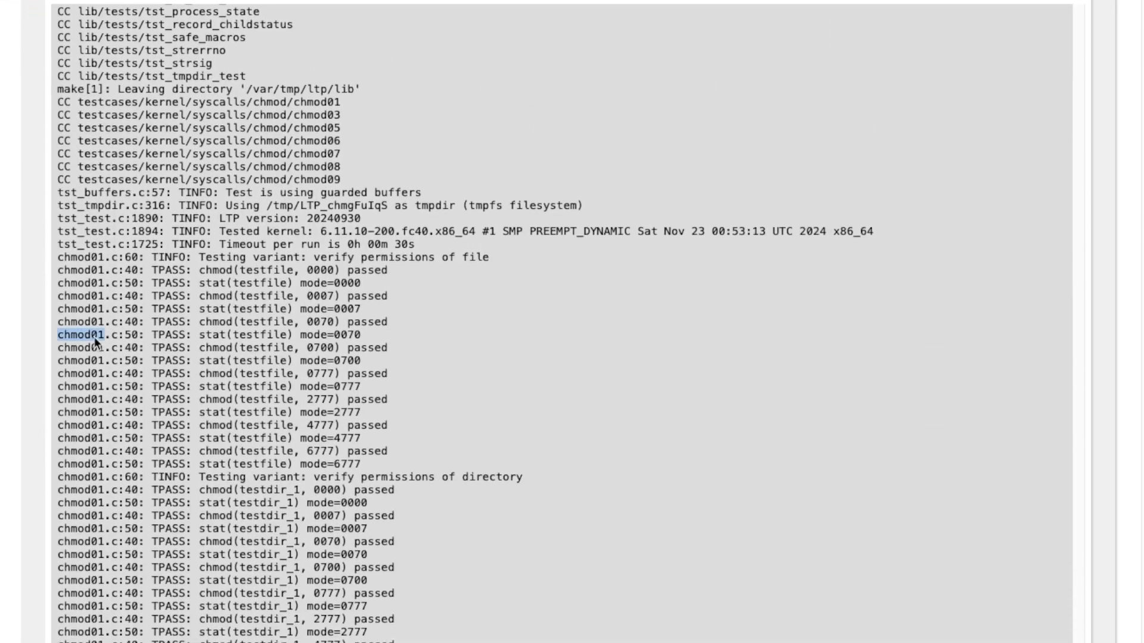
double_click(95, 335)
scroll(95, 337, "down", 4)
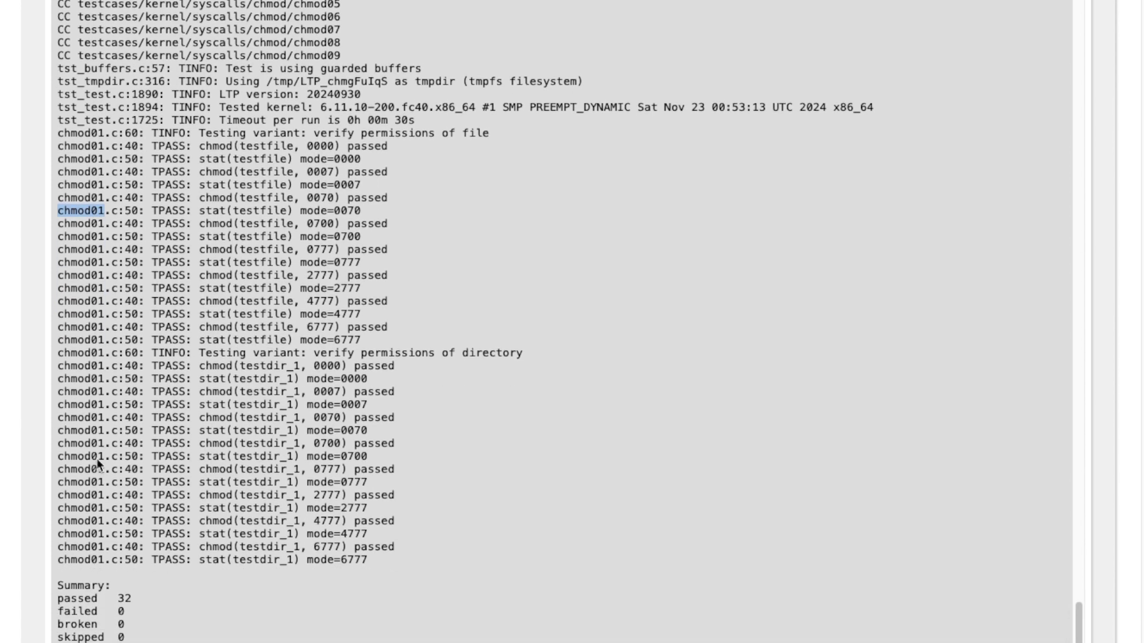
scroll(97, 491, "down", 2)
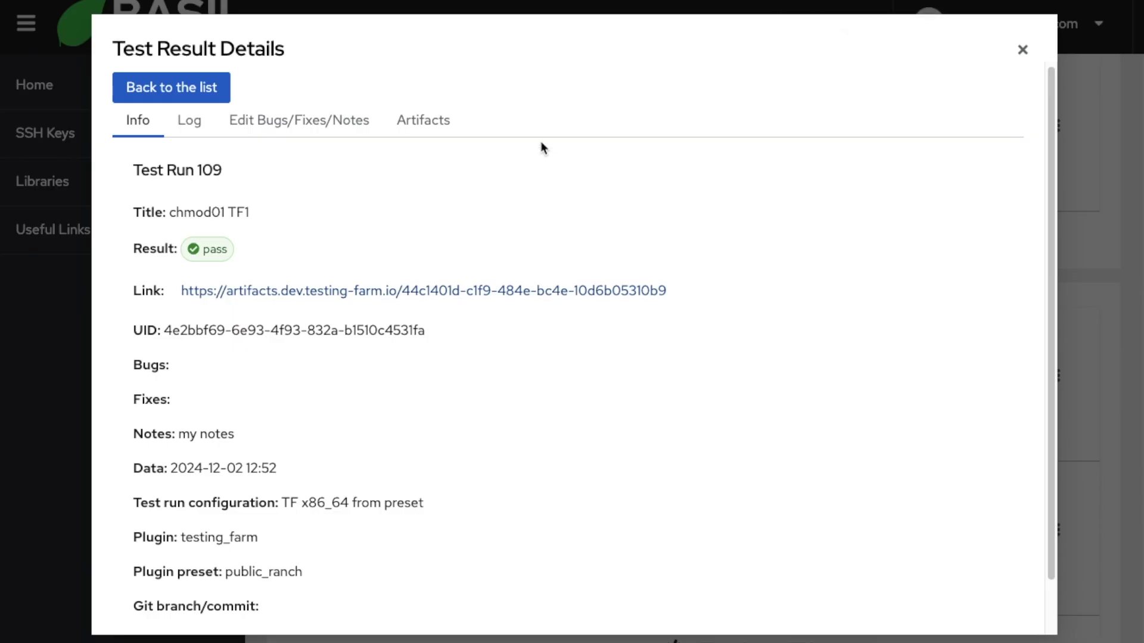
Step: Annotate test run 109 with bug BUG_01 and fix Fix01, save, and go back to the test runs list
scroll(344, 184, "down", 1)
scroll(344, 184, "up", 1)
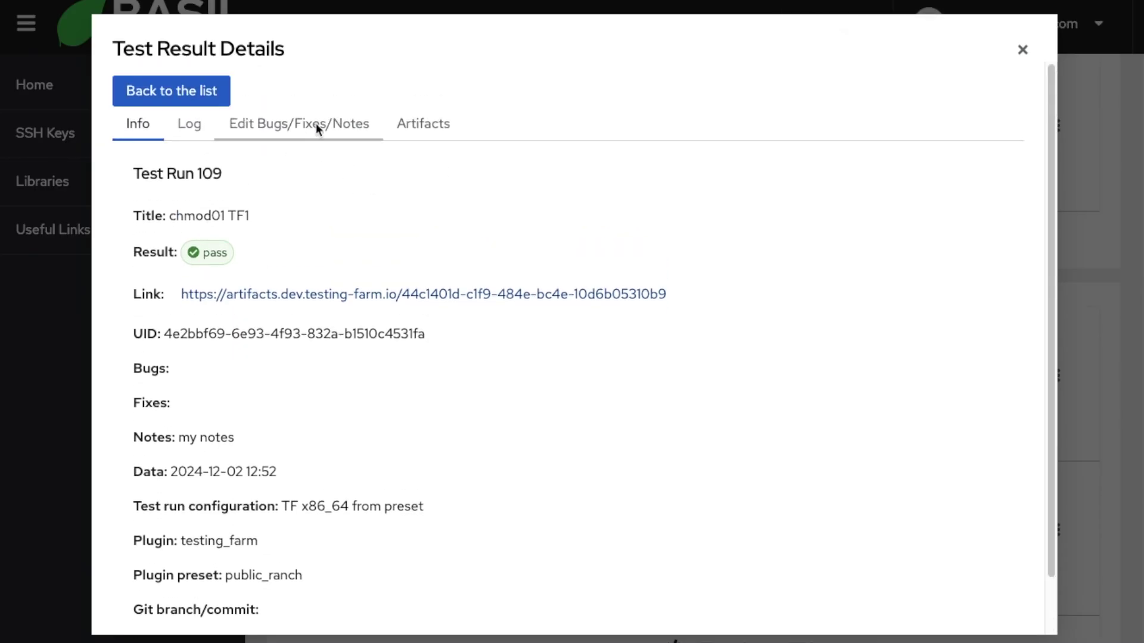
left_click(316, 123)
left_click(296, 263)
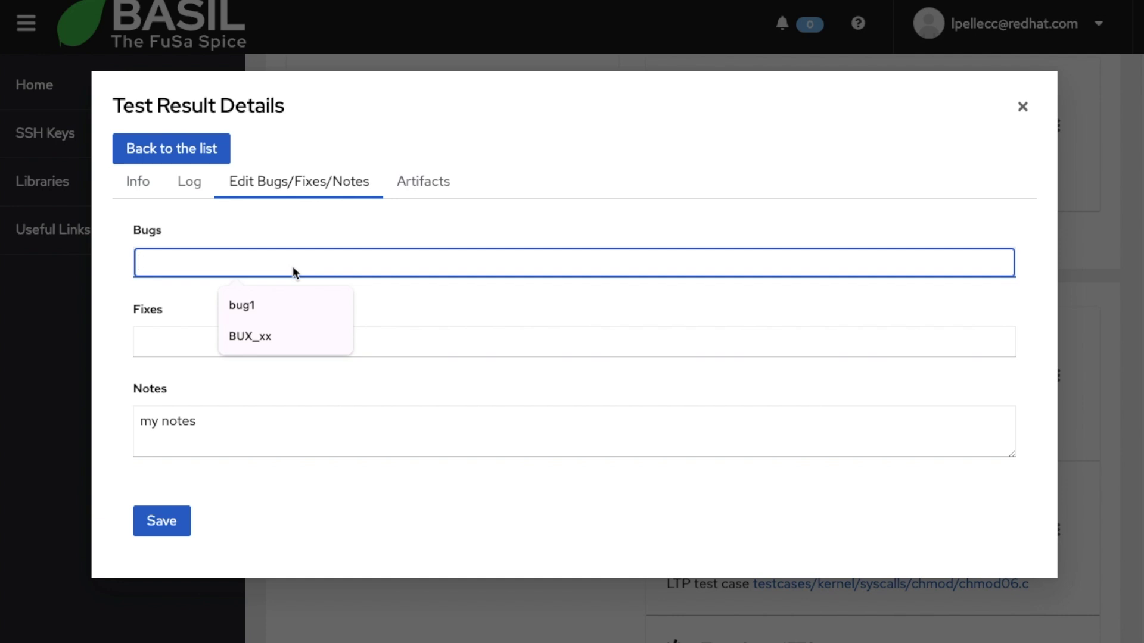
type("BUG")
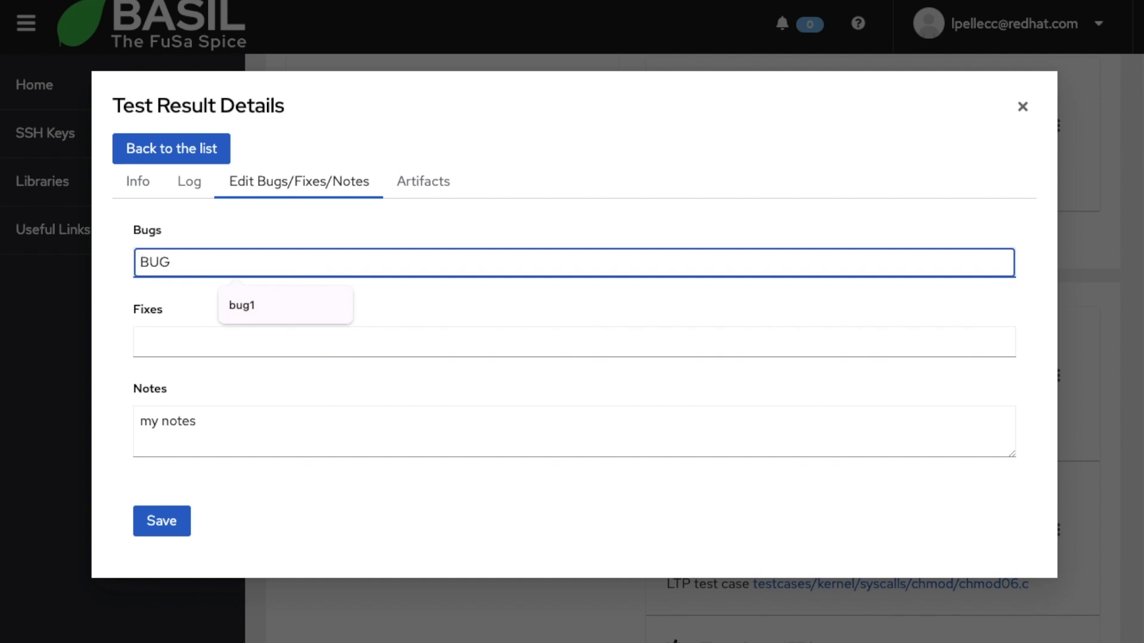
type("_01")
left_click(256, 338)
type("Fix01")
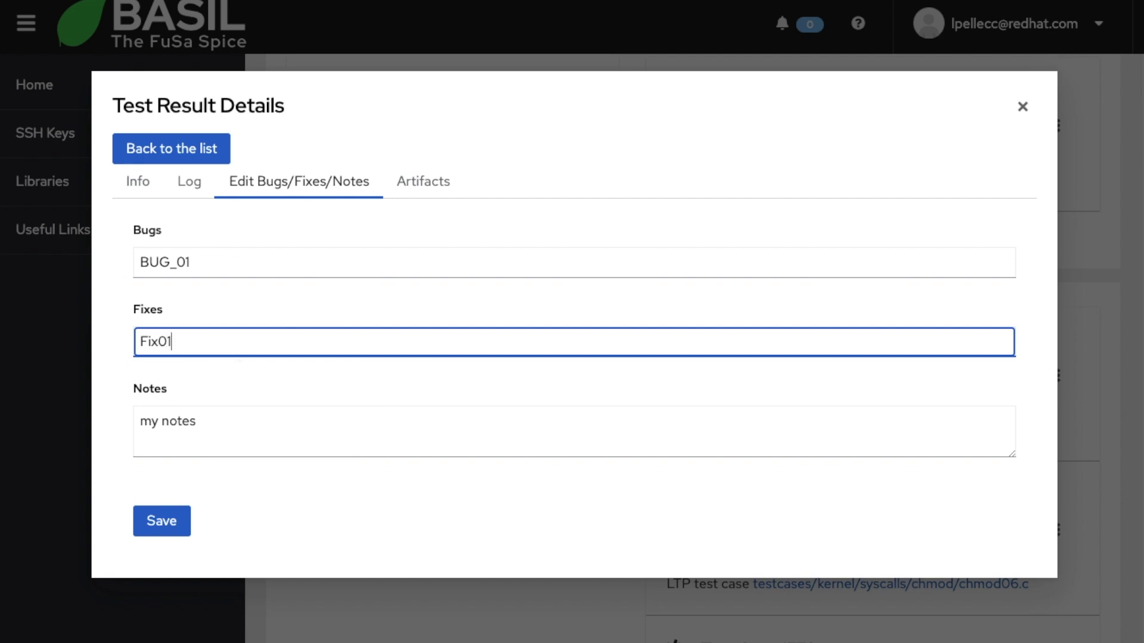
left_click(161, 536)
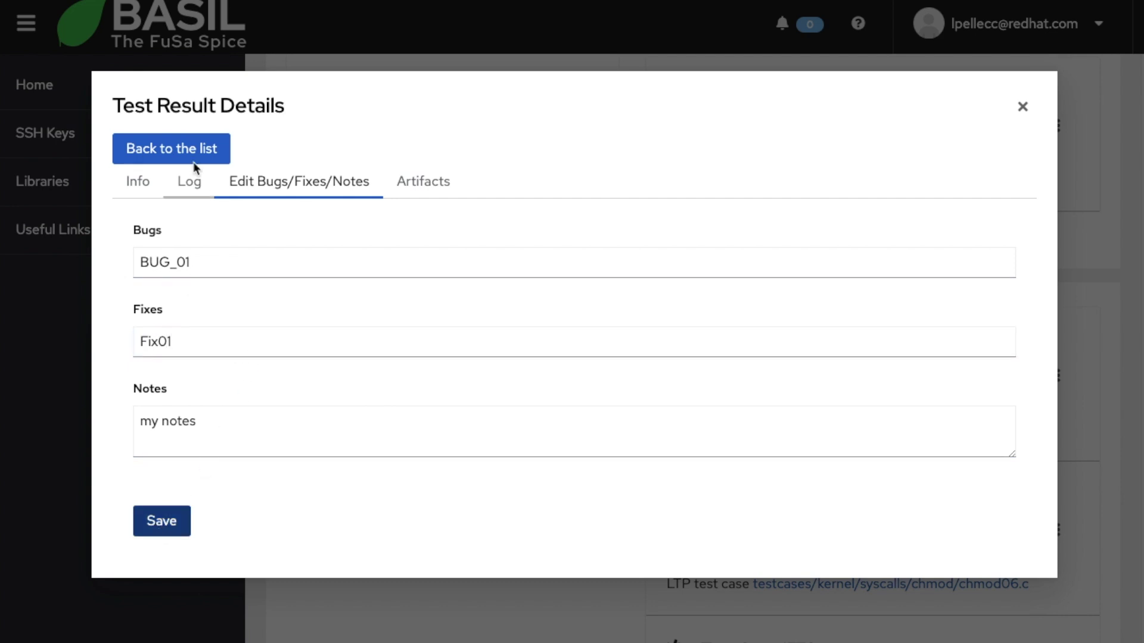
left_click(195, 153)
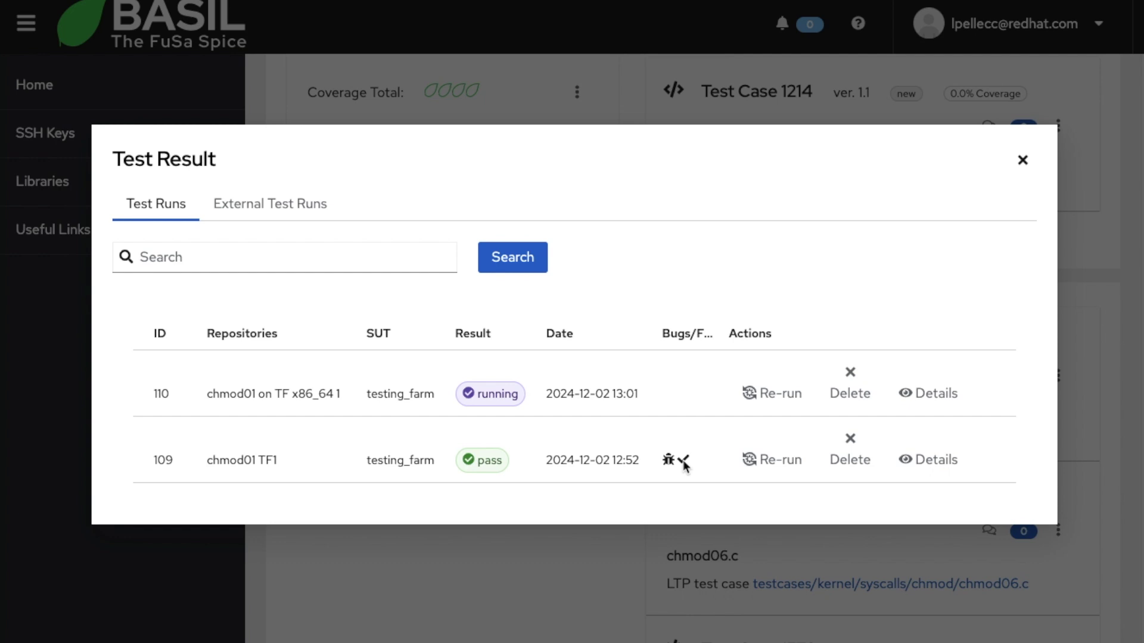
Step: Open run 110's execution log and find its latest 'not completed yet' message
left_click(941, 394)
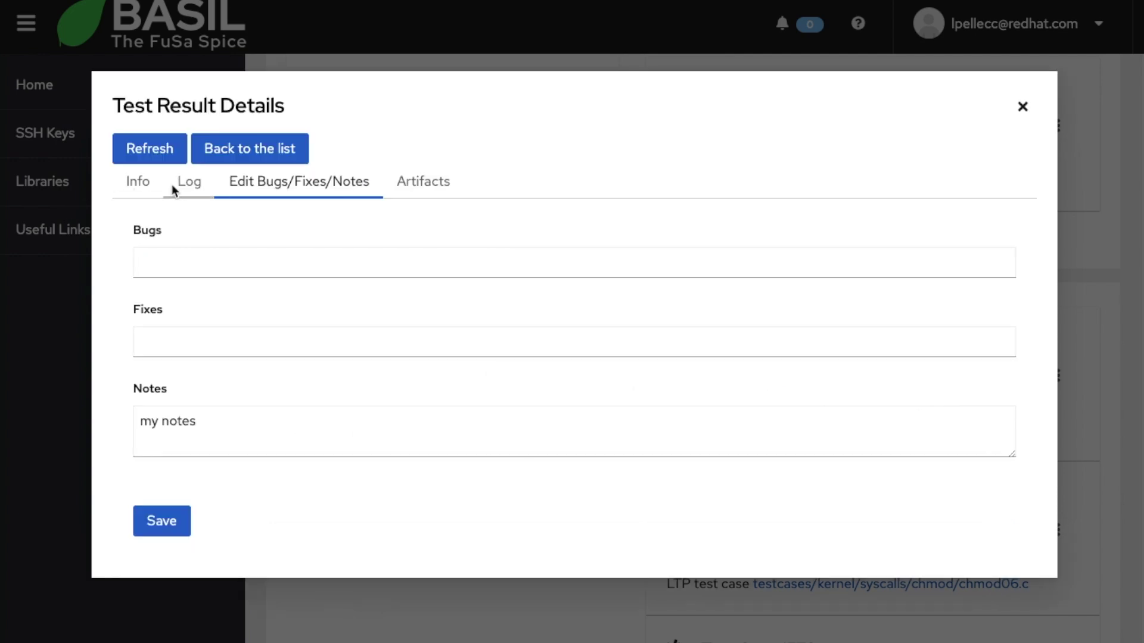
left_click(189, 184)
scroll(356, 331, "down", 3)
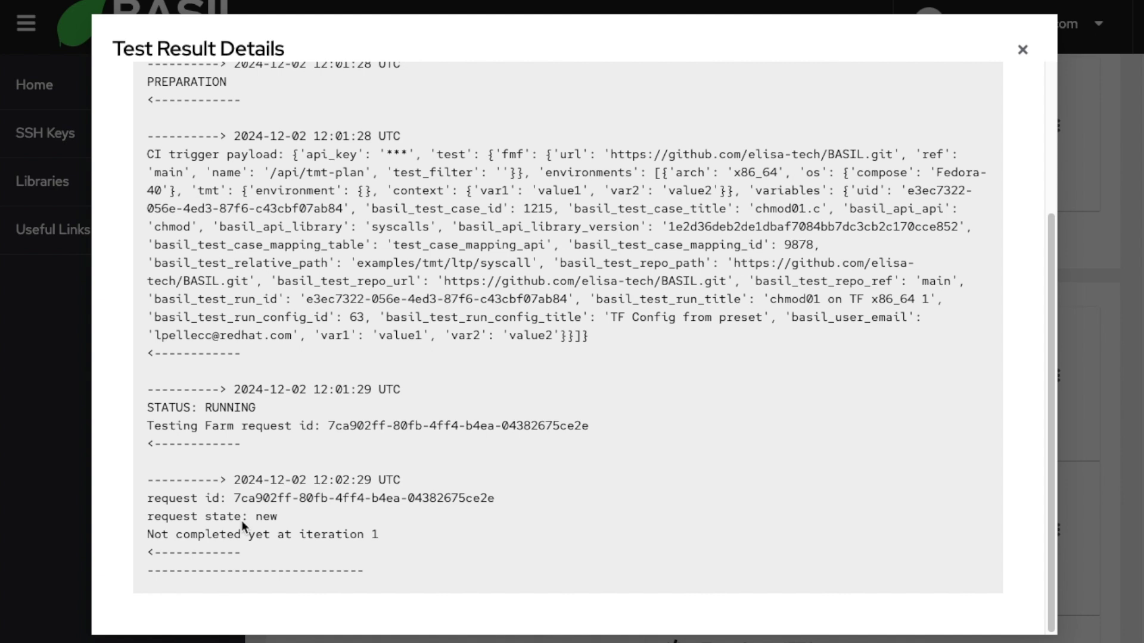
left_click_drag(147, 488, 401, 534)
left_click(402, 533)
left_click_drag(178, 534, 377, 536)
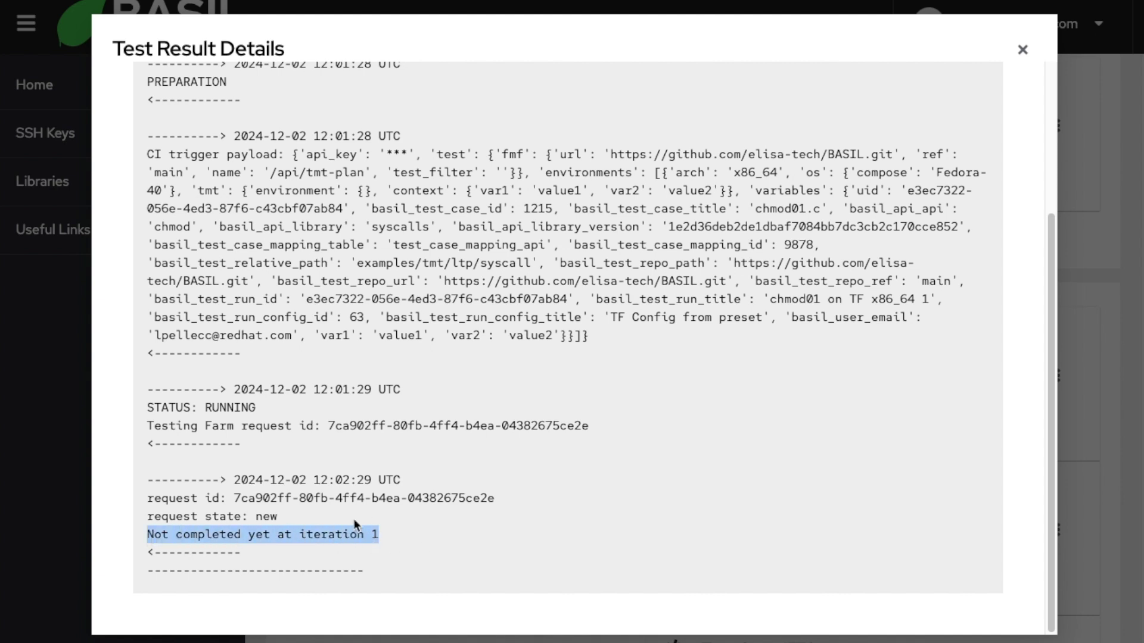
scroll(354, 523, "up", 5)
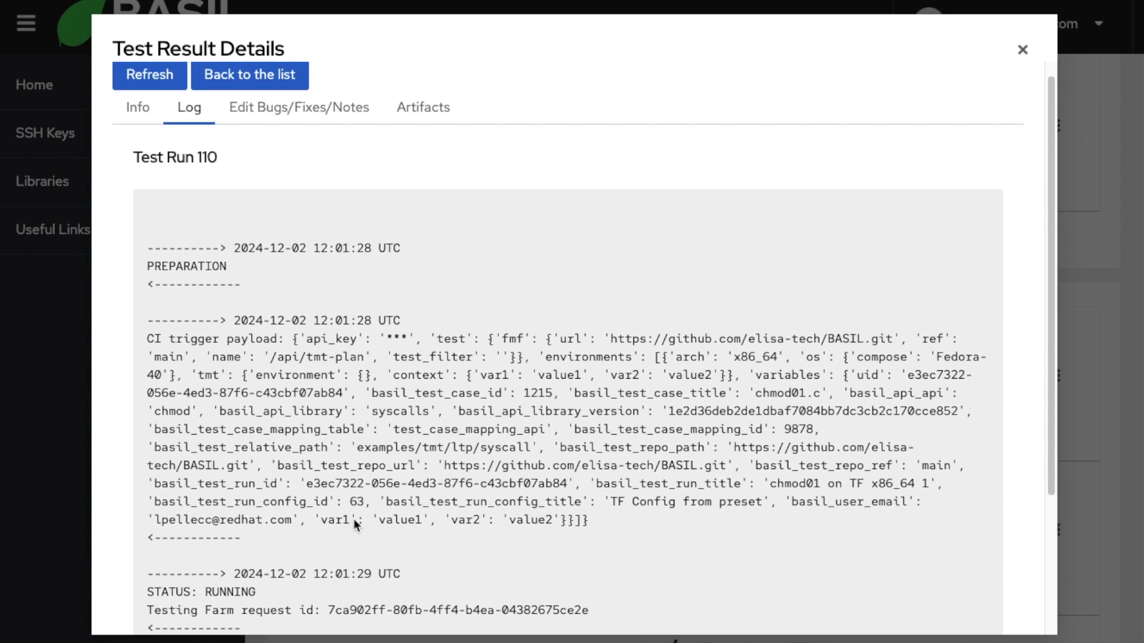
Step: Refresh run 110's log, confirm it is still not completed at iteration 2, then view its Info
left_click(148, 92)
scroll(281, 217, "down", 5)
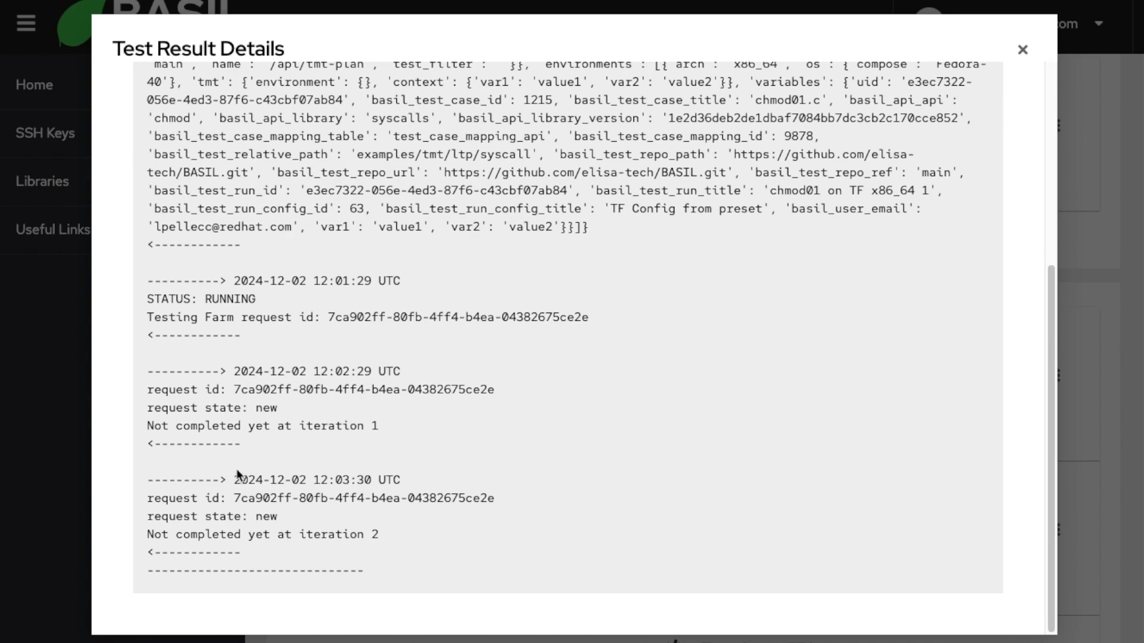
left_click_drag(146, 498, 399, 534)
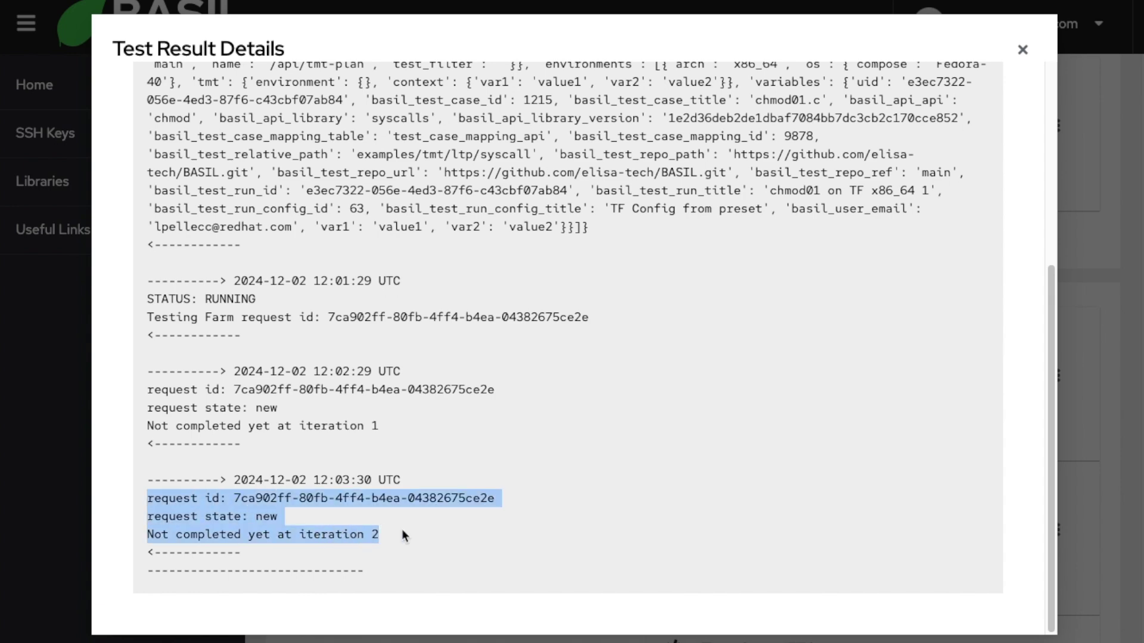
scroll(330, 521, "up", 5)
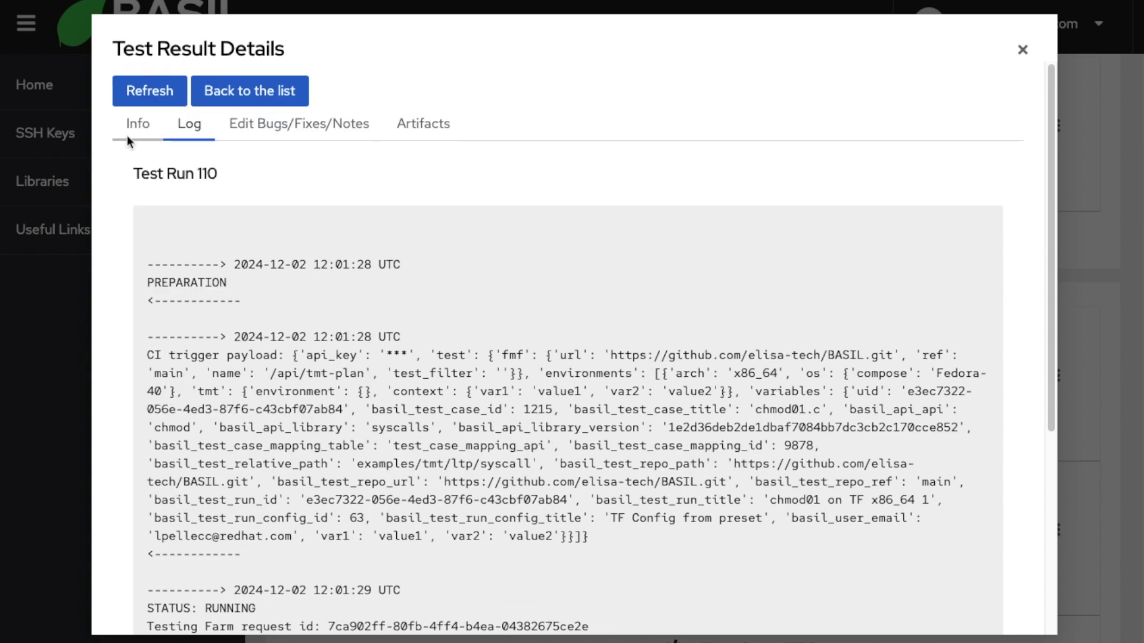
left_click(138, 127)
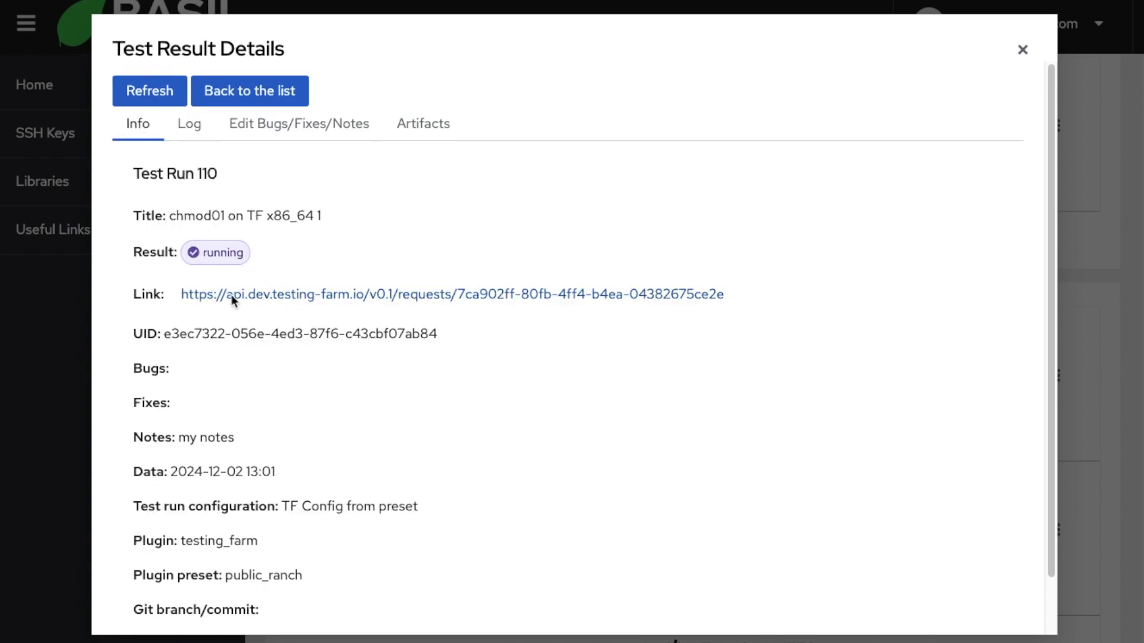
Step: Open run 110's Testing Farm API request as pretty-printed JSON and review its variables
left_click(391, 294)
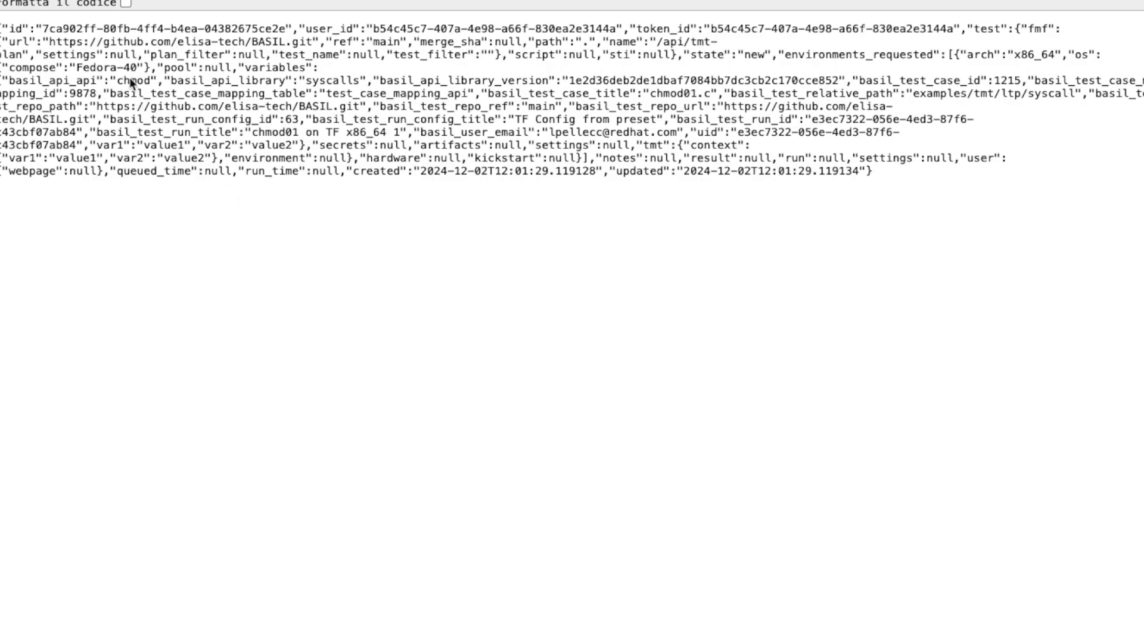
left_click(126, 3)
scroll(125, 150, "down", 5)
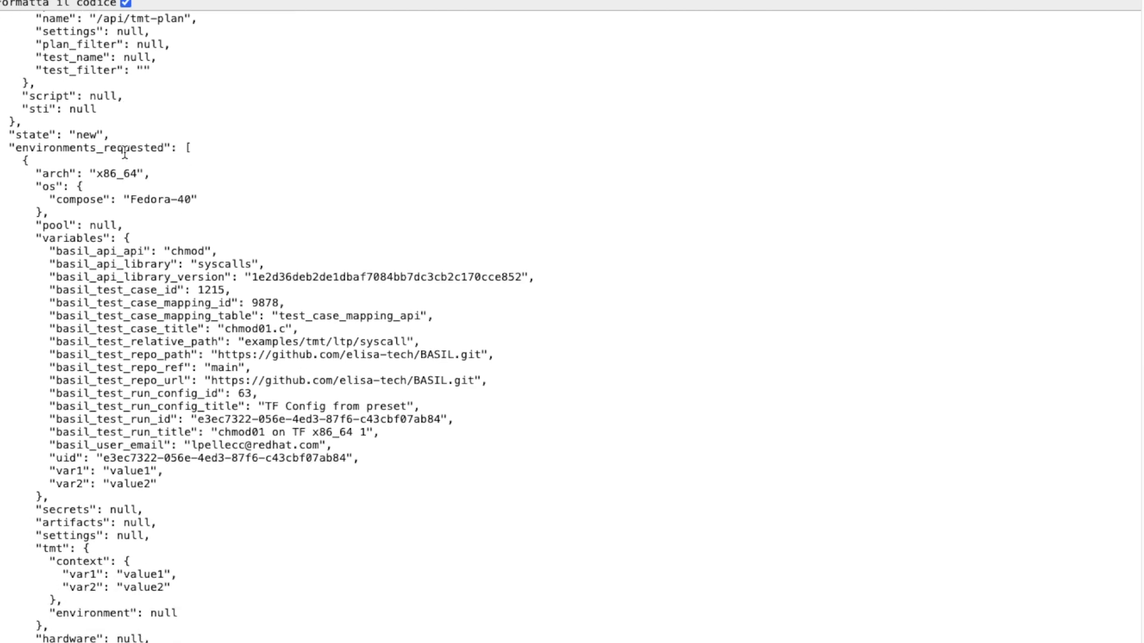
scroll(126, 150, "down", 1)
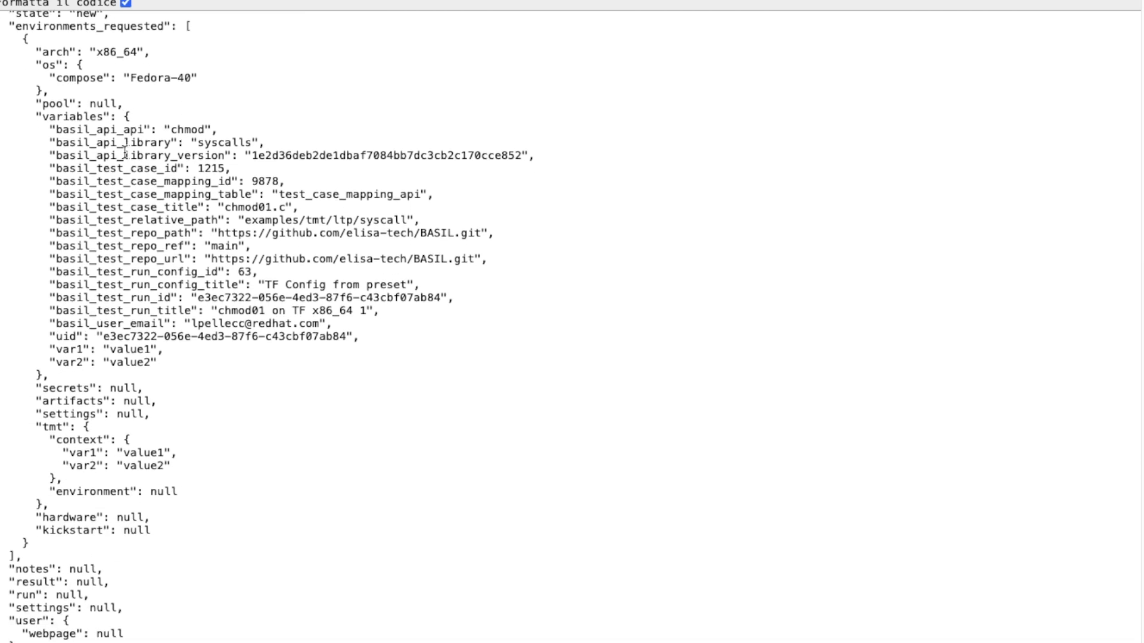
left_click_drag(49, 130, 253, 361)
left_click(224, 270)
Step: Check that the request's run and result fields are still null
scroll(223, 270, "down", 3)
double_click(33, 522)
double_click(35, 510)
scroll(122, 479, "up", 14)
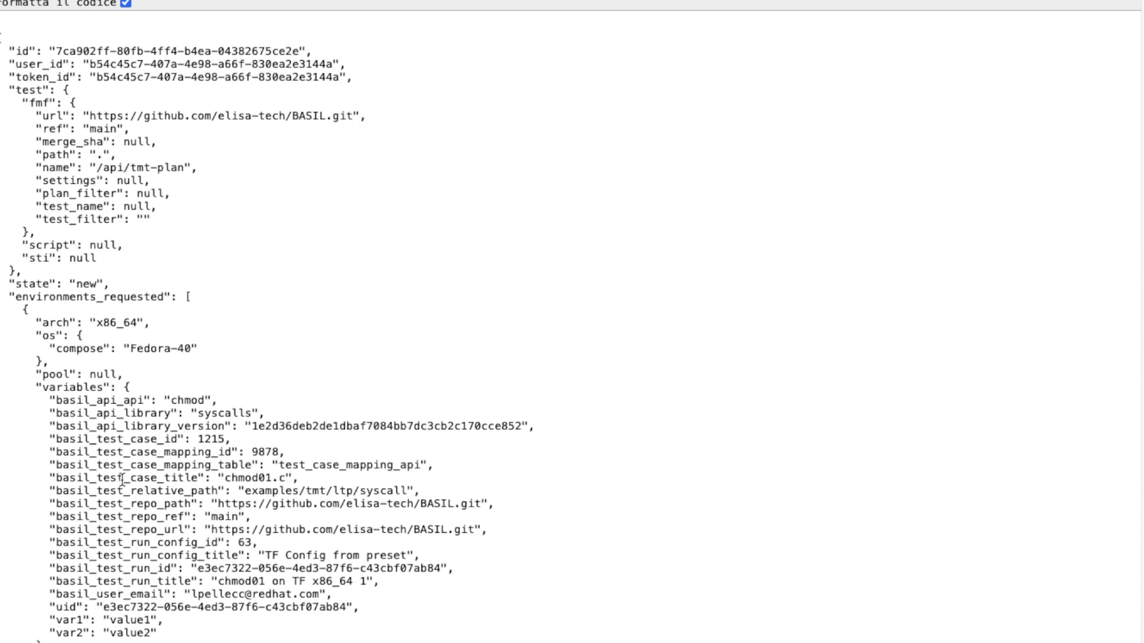
scroll(121, 480, "down", 1)
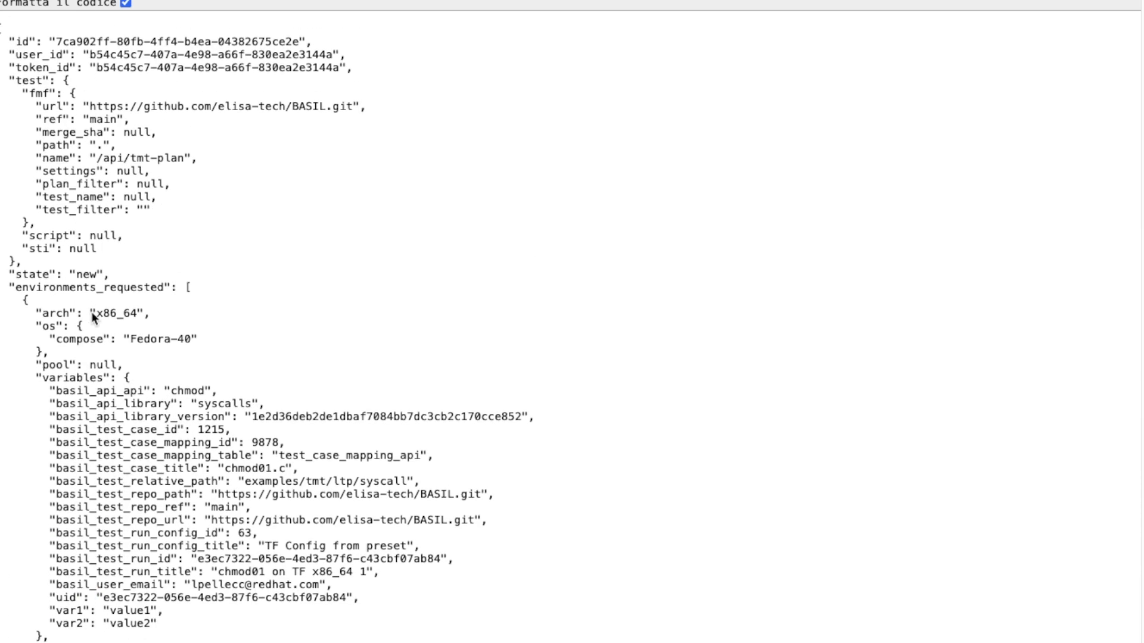
scroll(125, 286, "down", 14)
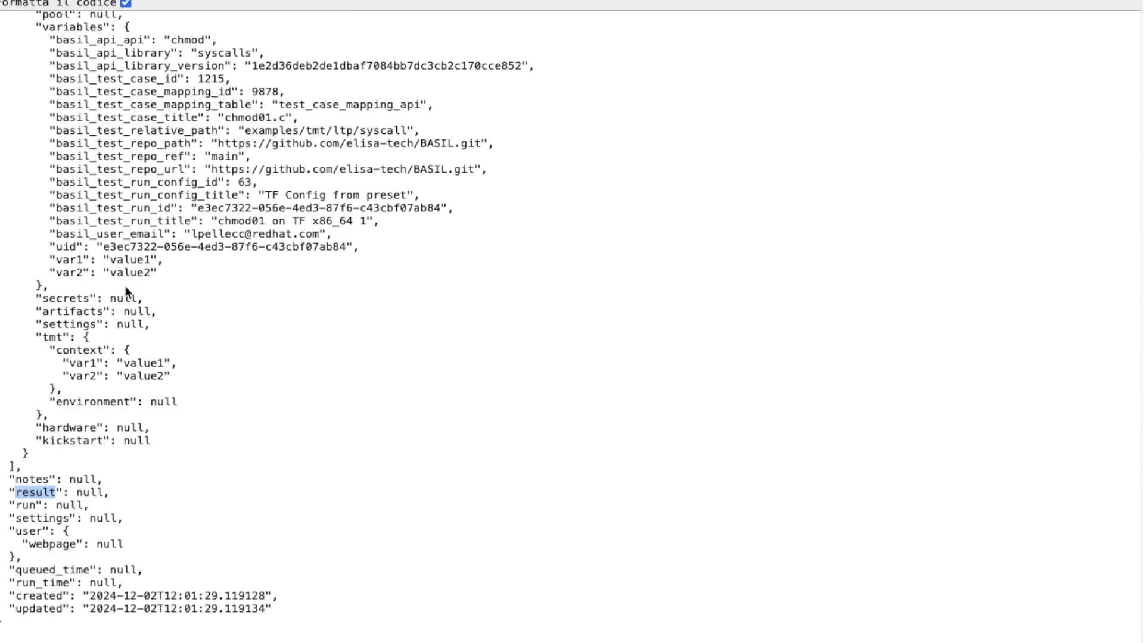